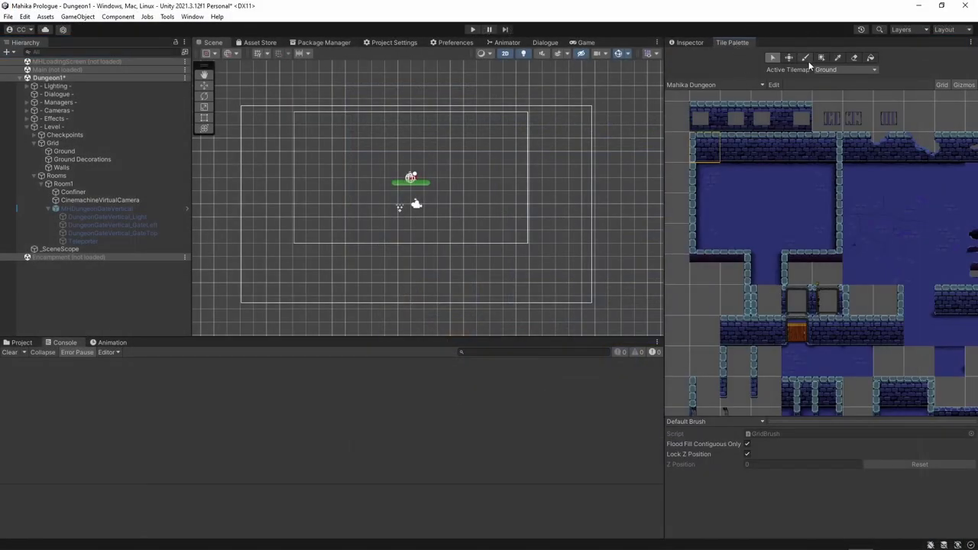
Step: Paint the room's top wall from the left corner across to the right corner
{"action": "left_click", "coordinate": [732, 42]}
{"action": "left_click", "coordinate": [704, 147]}
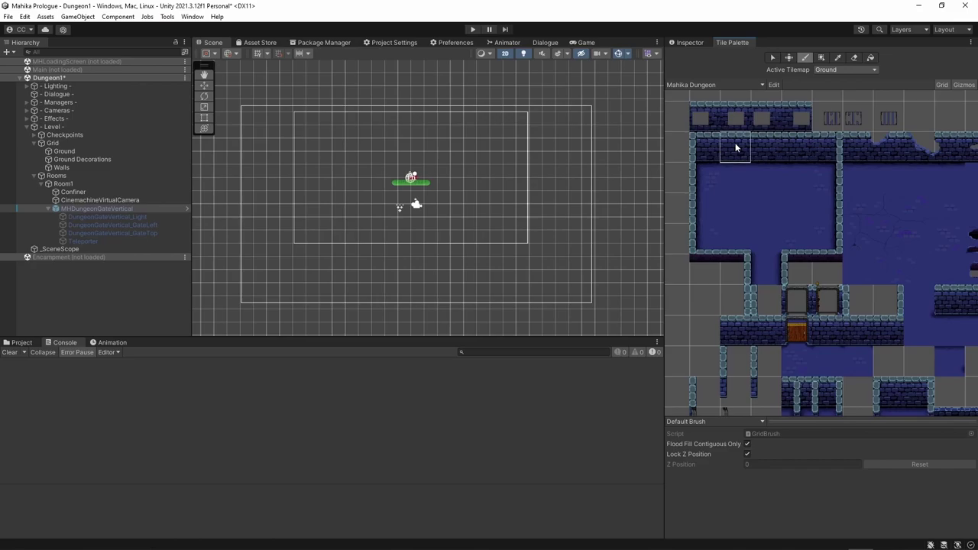
{"action": "left_click_drag", "start_coordinate": [268, 126], "coordinate": [459, 120]}
{"action": "left_click", "coordinate": [339, 122]}
{"action": "left_click", "coordinate": [797, 147]}
{"action": "left_click", "coordinate": [826, 147]}
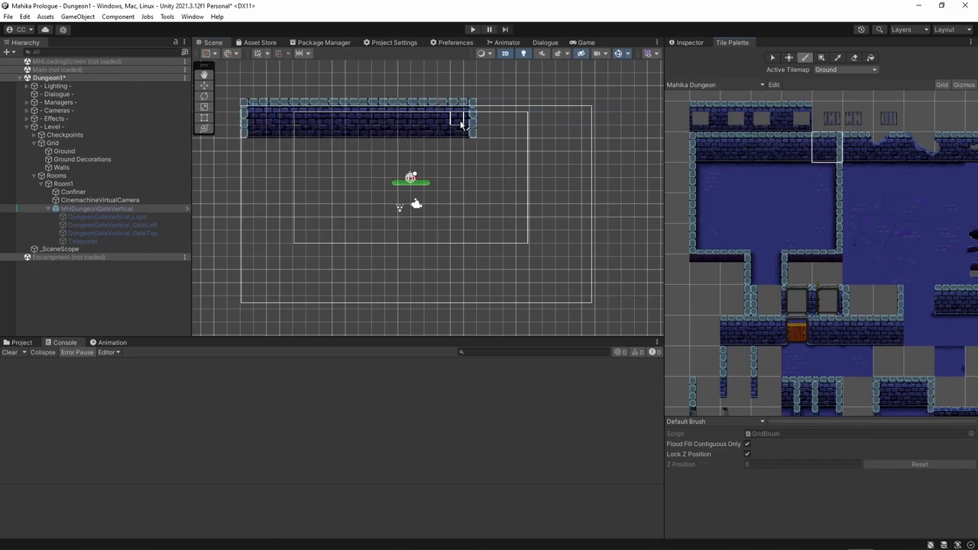
{"action": "middle_click_drag", "start_coordinate": [347, 225], "coordinate": [395, 200]}
Step: Paint the blue floor column down the left wall to the bottom-left corner
{"action": "left_click", "coordinate": [705, 178]}
{"action": "left_click", "coordinate": [305, 131]}
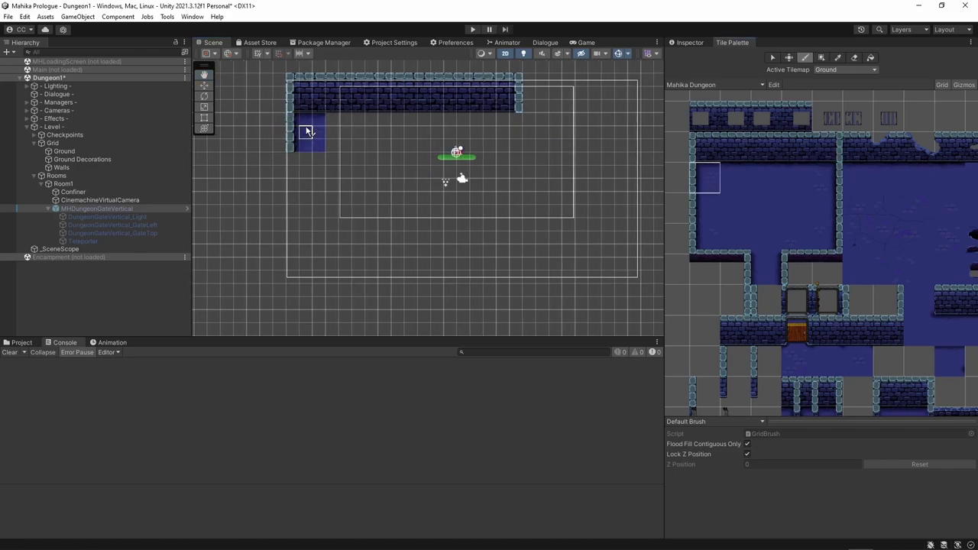
{"action": "left_click", "coordinate": [704, 207]}
{"action": "left_click", "coordinate": [306, 171]}
{"action": "left_click", "coordinate": [704, 239]}
{"action": "left_click", "coordinate": [305, 211]}
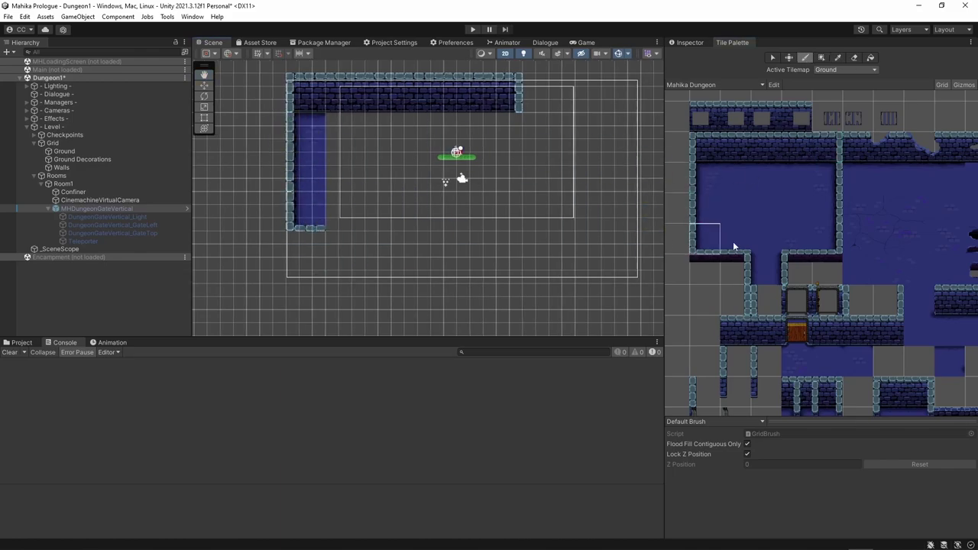
{"action": "left_click", "coordinate": [704, 269]}
{"action": "left_click", "coordinate": [308, 243]}
{"action": "left_click", "coordinate": [734, 238]}
{"action": "left_click", "coordinate": [344, 209]}
Step: Lay a wall corner, floor and wall-edge tiles forming the downward corridor
{"action": "left_click", "coordinate": [730, 267]}
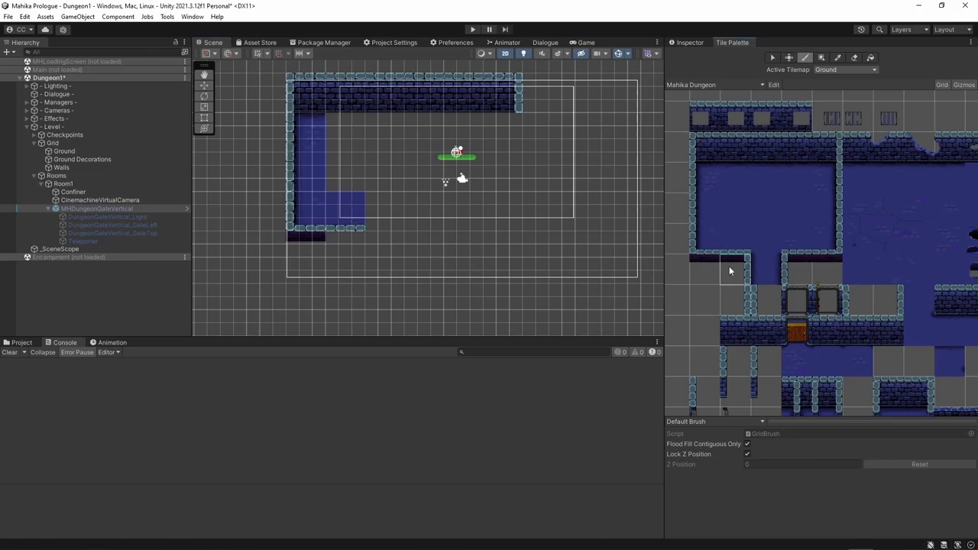
{"action": "left_click", "coordinate": [344, 246]}
{"action": "left_click", "coordinate": [787, 269]}
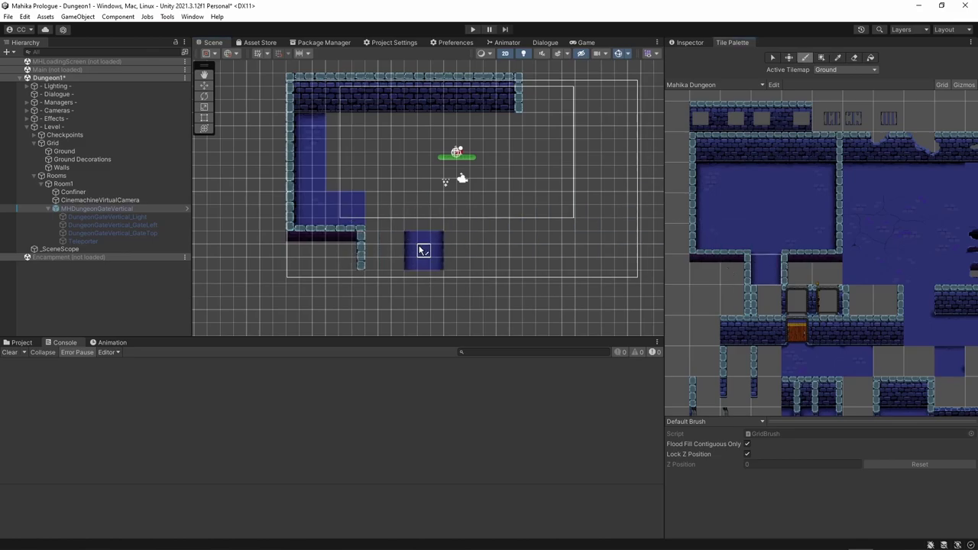
{"action": "left_click", "coordinate": [383, 251]}
{"action": "left_click", "coordinate": [796, 269]}
{"action": "left_click", "coordinate": [423, 251]}
Step: Place a wall corner tile beside the room's lower floor
{"action": "mouse_move", "coordinate": [486, 252]}
{"action": "middle_mouse_down"}
{"action": "mouse_move", "coordinate": [497, 191]}
{"action": "mouse_move", "coordinate": [443, 196]}
{"action": "middle_mouse_up"}
{"action": "left_click", "coordinate": [836, 244]}
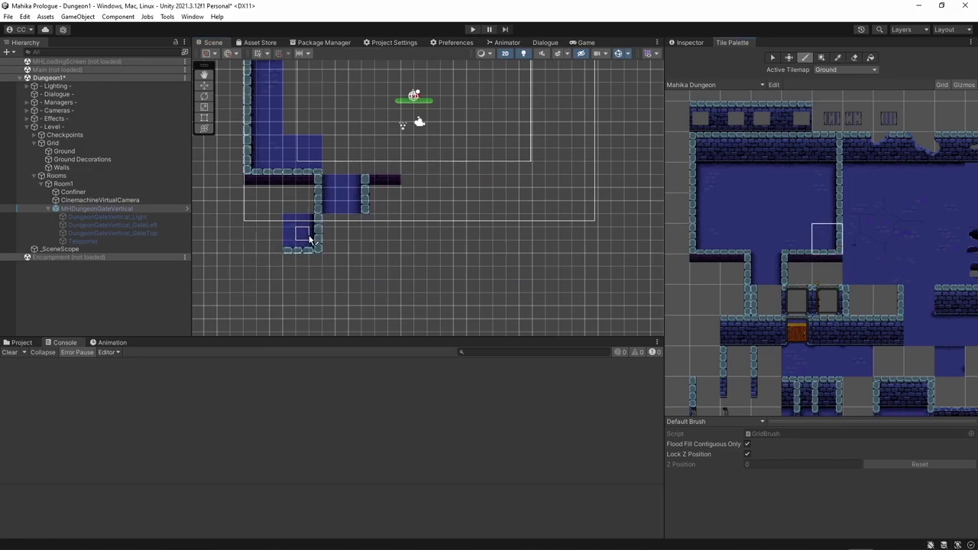
{"action": "middle_click_drag", "start_coordinate": [821, 266], "coordinate": [895, 310]}
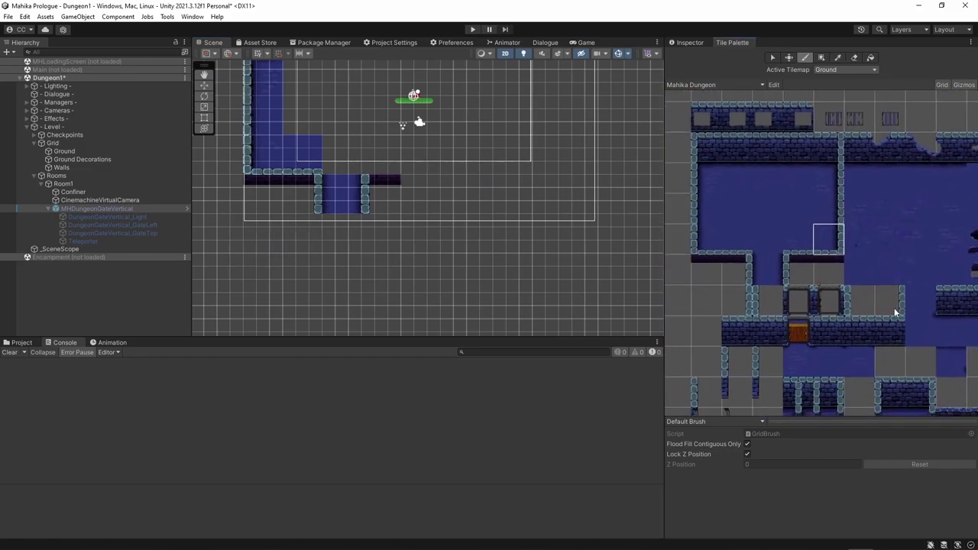
{"action": "left_click", "coordinate": [892, 305]}
{"action": "left_click", "coordinate": [890, 330]}
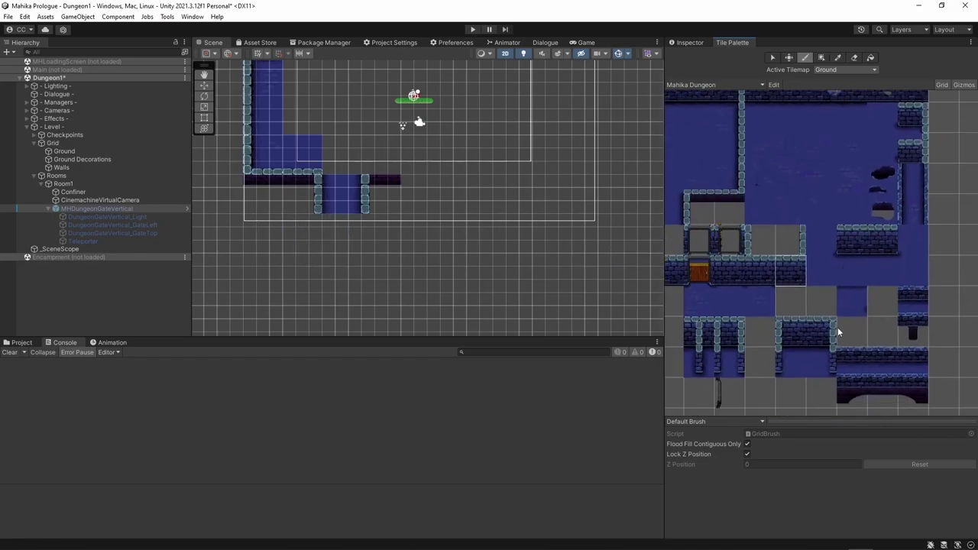
{"action": "mouse_move", "coordinate": [835, 332]}
{"action": "middle_mouse_down"}
{"action": "mouse_move", "coordinate": [897, 279]}
{"action": "mouse_move", "coordinate": [876, 359]}
{"action": "middle_mouse_up"}
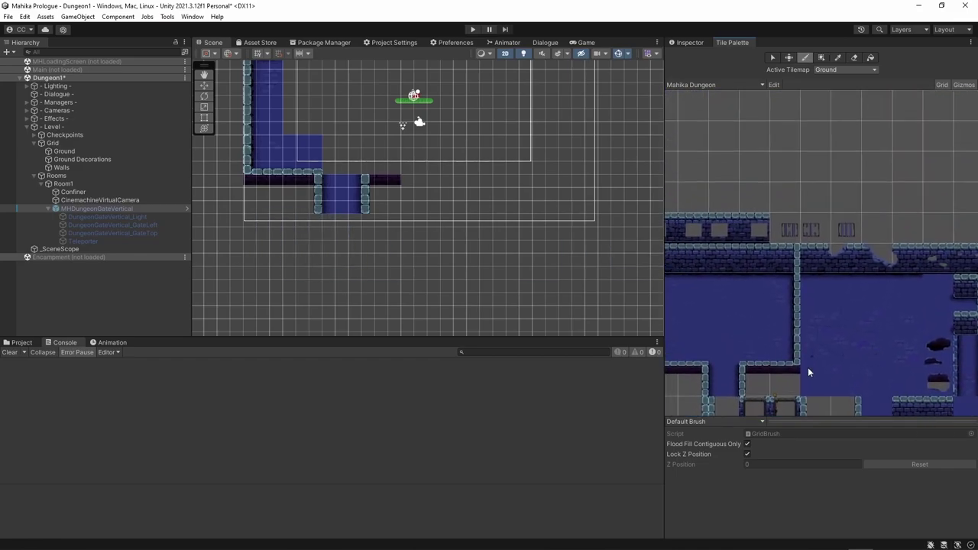
{"action": "left_click", "coordinate": [755, 356]}
{"action": "left_click", "coordinate": [786, 353]}
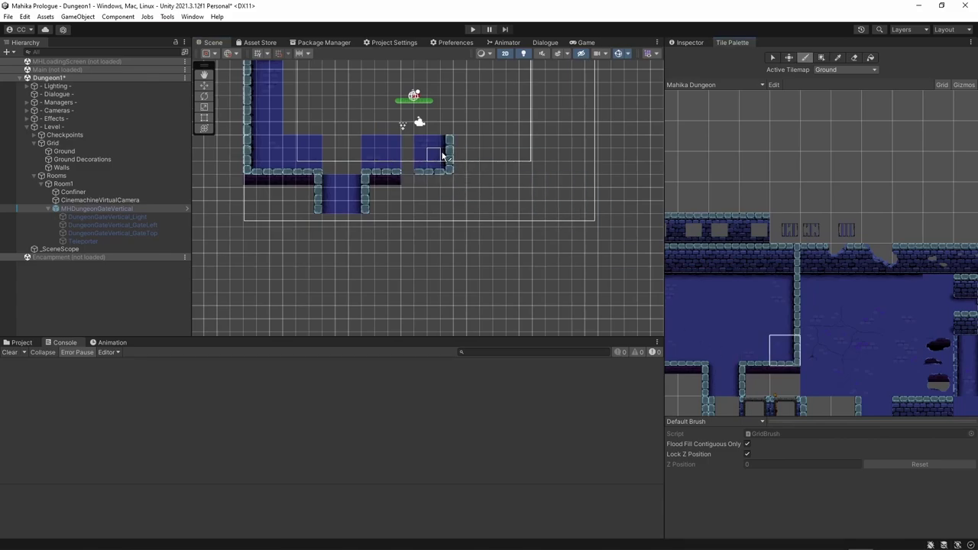
Step: Paint floor blocks and a dark edge strip along the room's bottom
{"action": "middle_click_drag", "start_coordinate": [445, 157], "coordinate": [420, 232]}
{"action": "left_click", "coordinate": [431, 232]}
{"action": "left_click", "coordinate": [784, 379]}
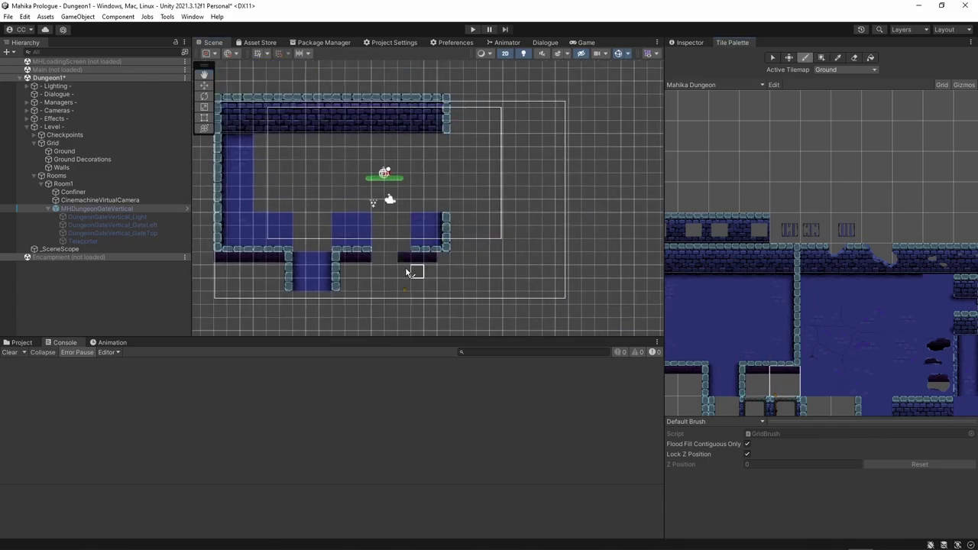
{"action": "left_click_drag", "start_coordinate": [377, 257], "coordinate": [445, 258]}
{"action": "middle_click_drag", "start_coordinate": [786, 365], "coordinate": [854, 344]}
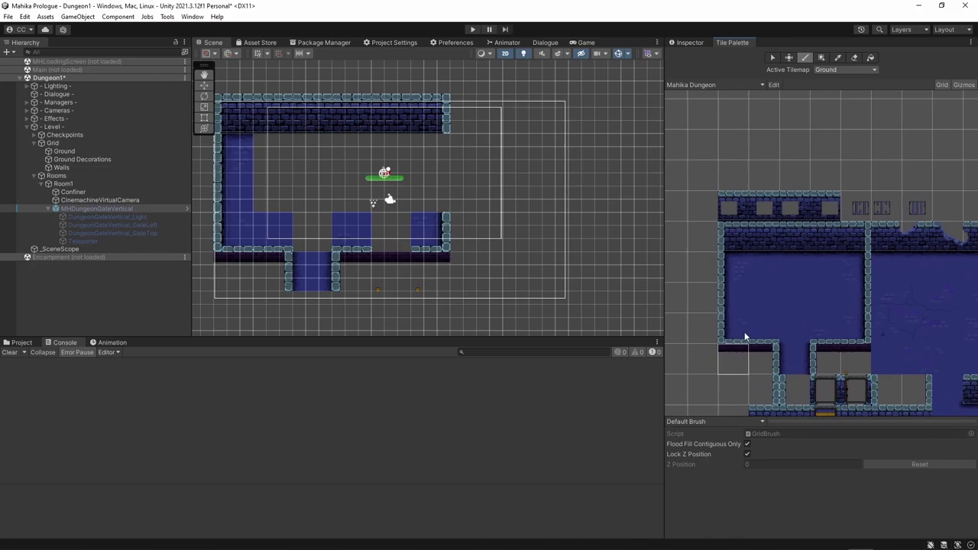
Step: Paint the right floor column along the right wall up to the top wall
{"action": "left_click", "coordinate": [762, 328]}
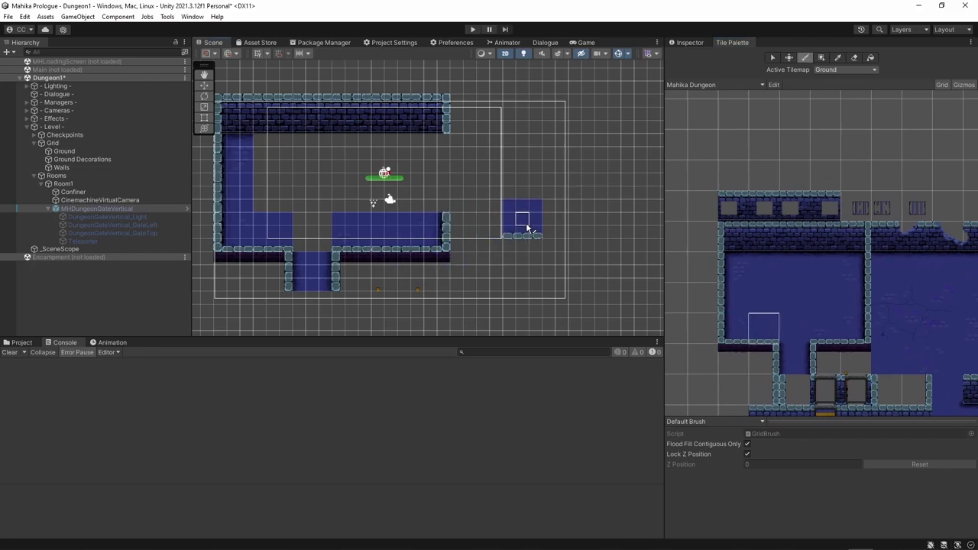
{"action": "middle_click_drag", "start_coordinate": [524, 219], "coordinate": [573, 210]}
{"action": "left_click", "coordinate": [848, 290]}
{"action": "left_click_drag", "start_coordinate": [484, 183], "coordinate": [478, 145]}
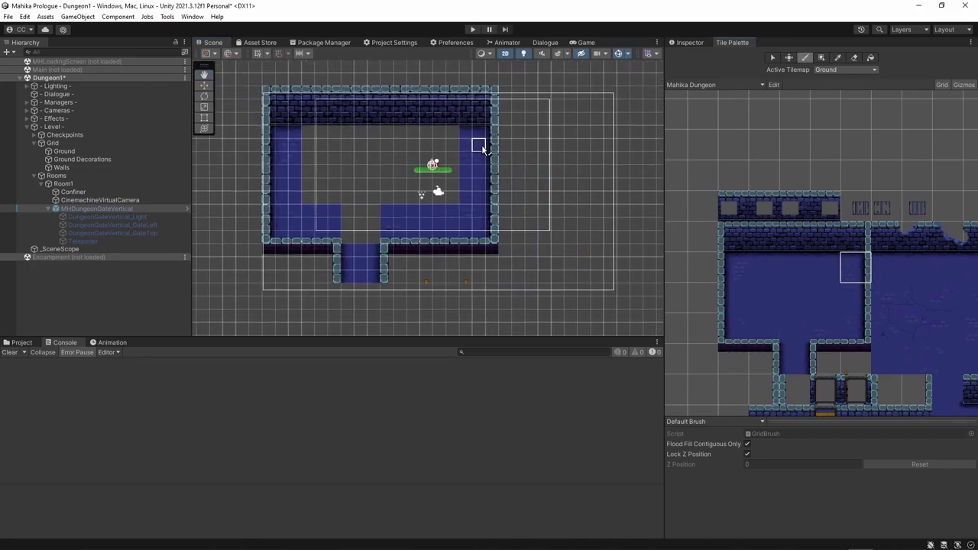
Step: Fill the room's top floor row under the wall with blue floor tiles
{"action": "left_click_drag", "start_coordinate": [346, 131], "coordinate": [321, 147]}
{"action": "left_click", "coordinate": [787, 267]}
{"action": "left_click", "coordinate": [363, 145]}
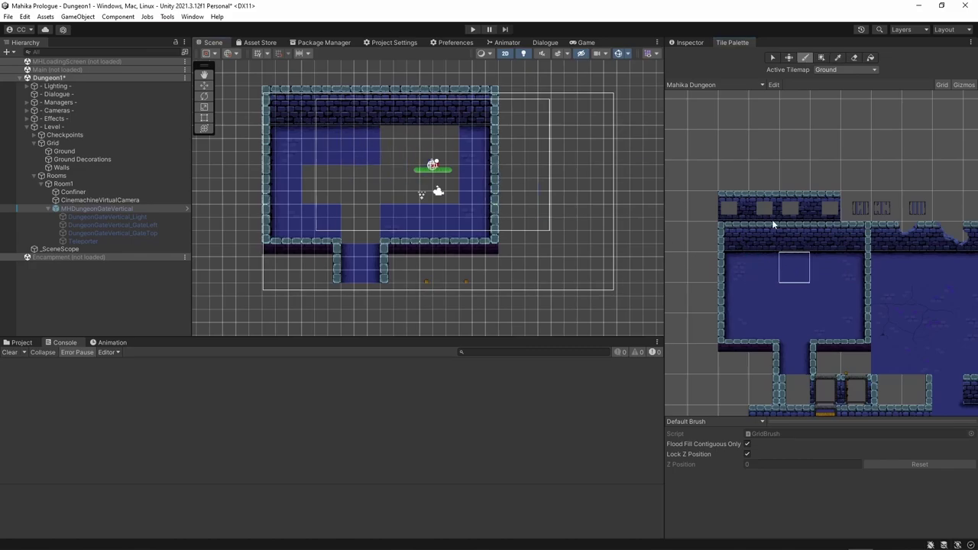
{"action": "left_click", "coordinate": [826, 267]}
{"action": "left_click", "coordinate": [402, 144]}
{"action": "left_click", "coordinate": [846, 267]}
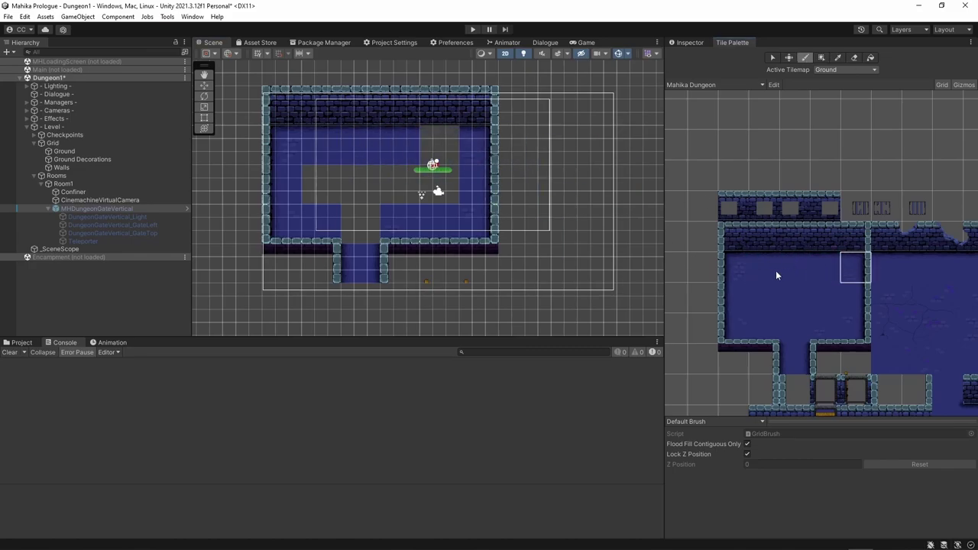
Step: Fill the remaining grey middle cells with the plain blue floor tile
{"action": "left_click", "coordinate": [440, 145]}
{"action": "left_click", "coordinate": [795, 298]}
{"action": "left_click", "coordinate": [321, 183]}
{"action": "left_click", "coordinate": [361, 221]}
{"action": "left_click", "coordinate": [361, 185]}
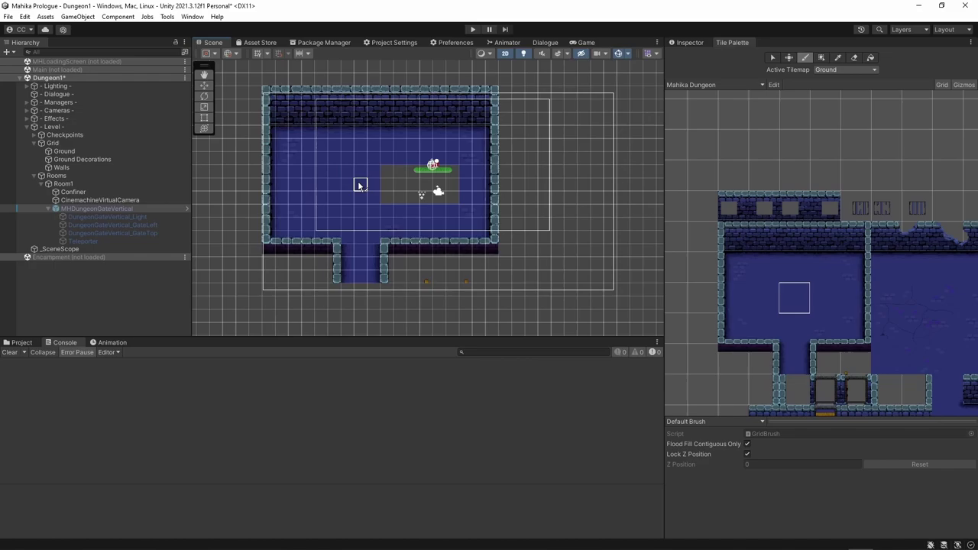
{"action": "left_click", "coordinate": [438, 187]}
{"action": "left_click", "coordinate": [391, 185]}
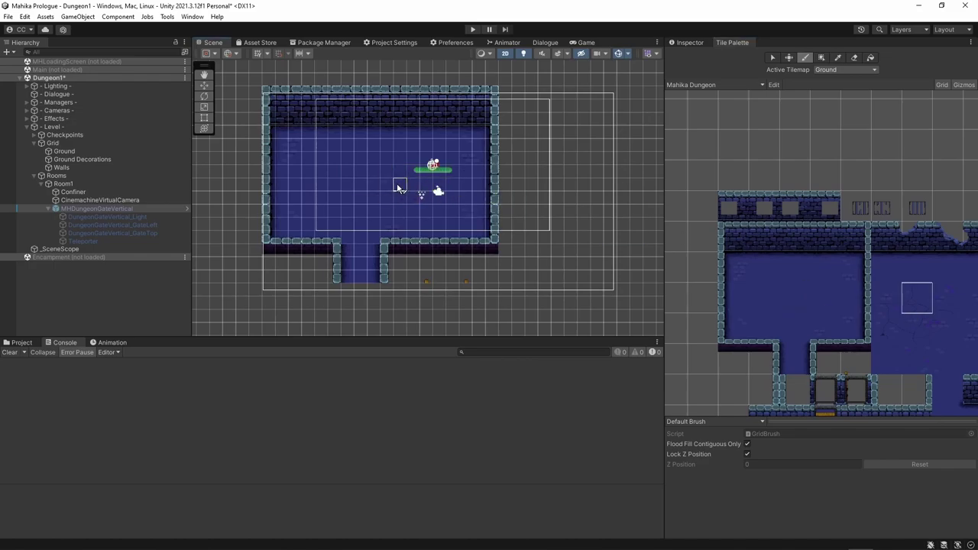
Step: Paint a band of brick wall tiles below the corridor opening
{"action": "middle_click_drag", "start_coordinate": [461, 286], "coordinate": [509, 199]}
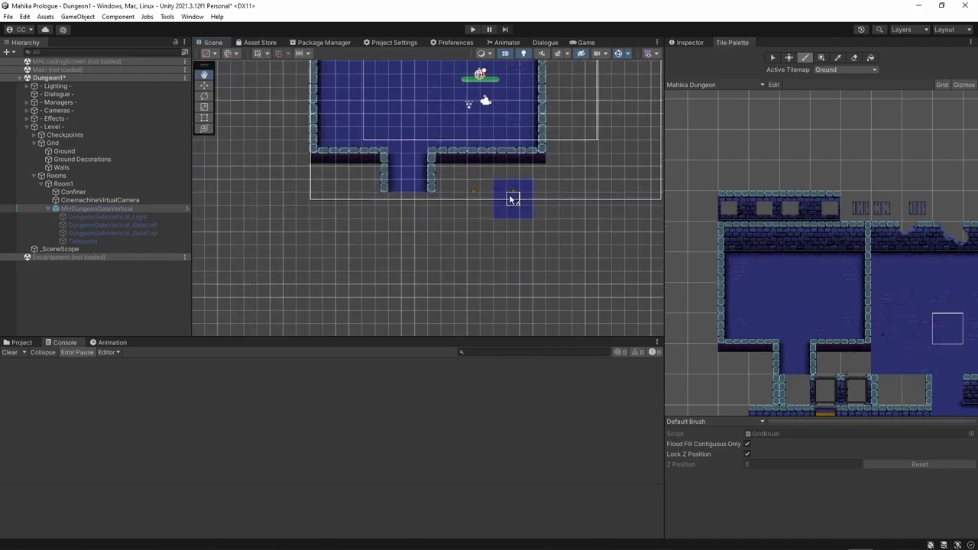
{"action": "middle_click_drag", "start_coordinate": [891, 321], "coordinate": [873, 234]}
{"action": "mouse_move", "coordinate": [858, 280]}
{"action": "middle_mouse_down"}
{"action": "mouse_move", "coordinate": [864, 295]}
{"action": "mouse_move", "coordinate": [838, 179]}
{"action": "mouse_move", "coordinate": [868, 372]}
{"action": "middle_mouse_up"}
{"action": "left_click", "coordinate": [814, 249]}
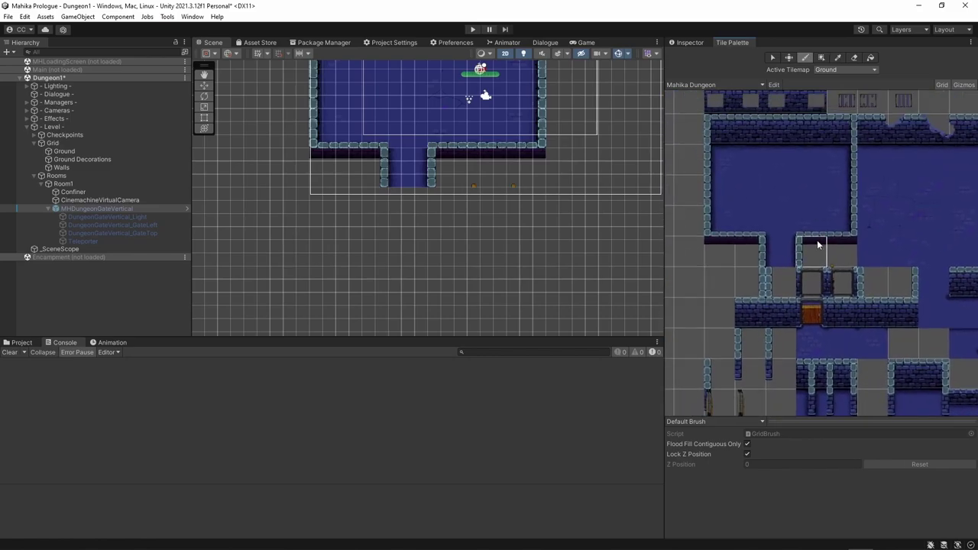
{"action": "left_click", "coordinate": [898, 315]}
{"action": "left_click", "coordinate": [364, 209]}
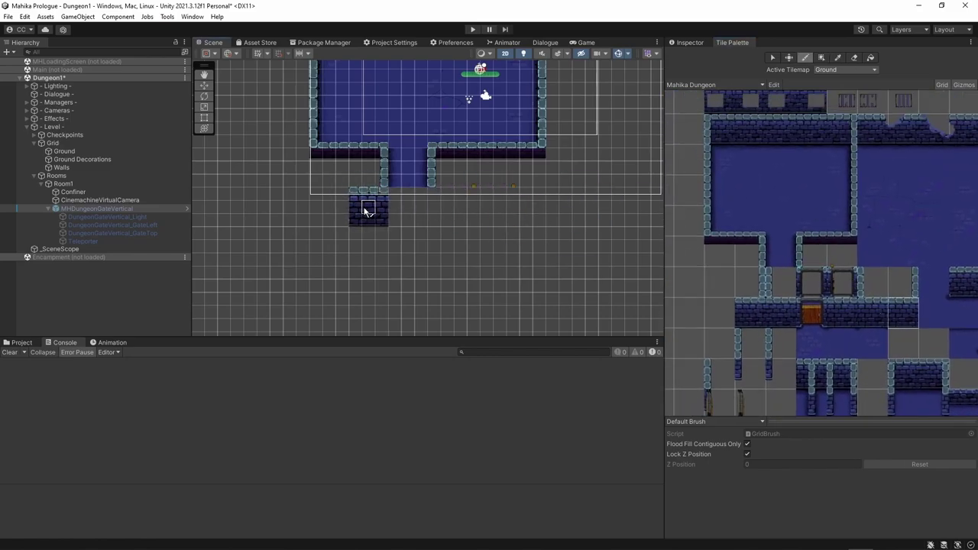
{"action": "left_click", "coordinate": [448, 210]}
{"action": "left_click", "coordinate": [552, 256]}
{"action": "mouse_move", "coordinate": [552, 255]}
{"action": "middle_mouse_down"}
{"action": "mouse_move", "coordinate": [575, 238]}
{"action": "mouse_move", "coordinate": [591, 282]}
{"action": "middle_mouse_up"}
Step: Place the dark gate tile in the corridor gap and extend the bottom brick wall rightward
{"action": "left_click", "coordinate": [813, 283]}
{"action": "left_click", "coordinate": [436, 193]}
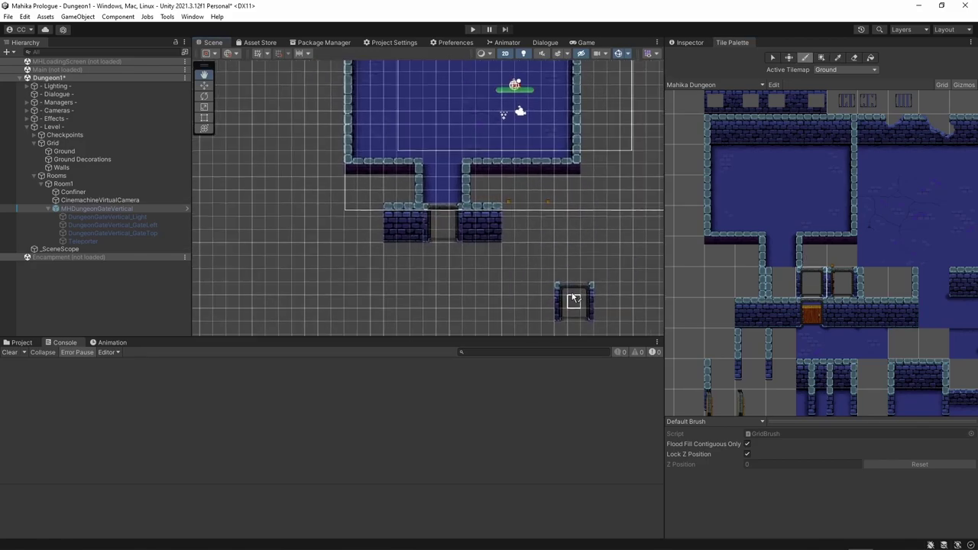
{"action": "left_click", "coordinate": [719, 130]}
{"action": "middle_click_drag", "start_coordinate": [634, 186], "coordinate": [616, 212]}
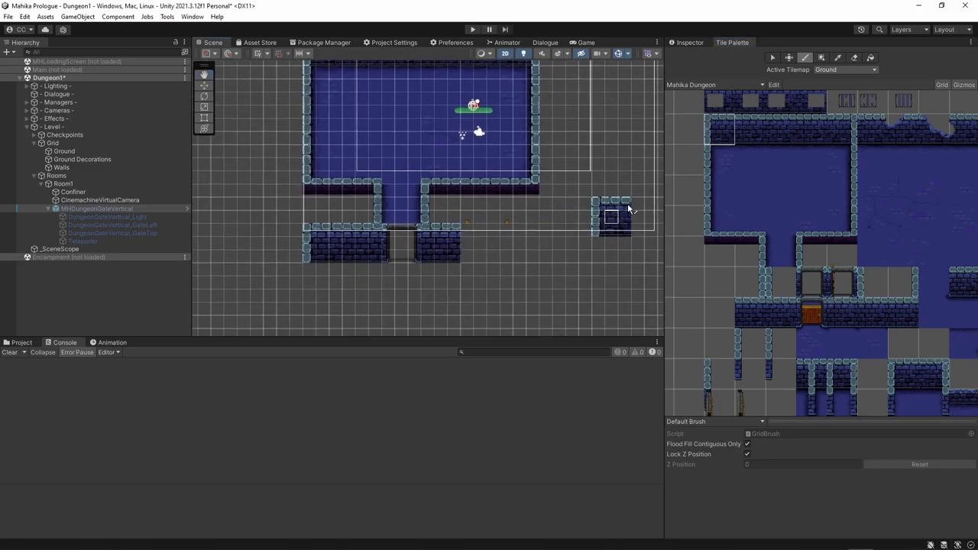
{"action": "left_click", "coordinate": [494, 242]}
{"action": "left_click", "coordinate": [841, 130]}
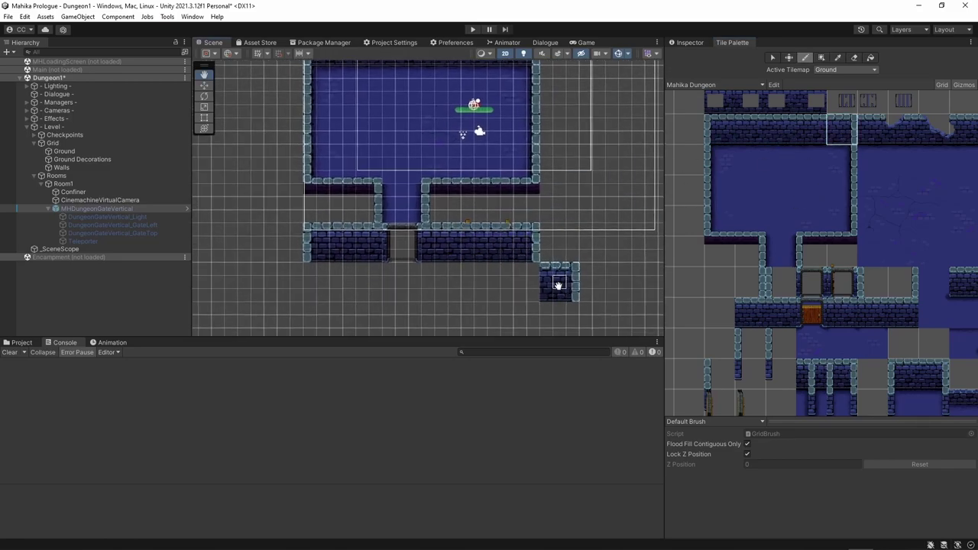
{"action": "middle_click_drag", "start_coordinate": [557, 280], "coordinate": [585, 219]}
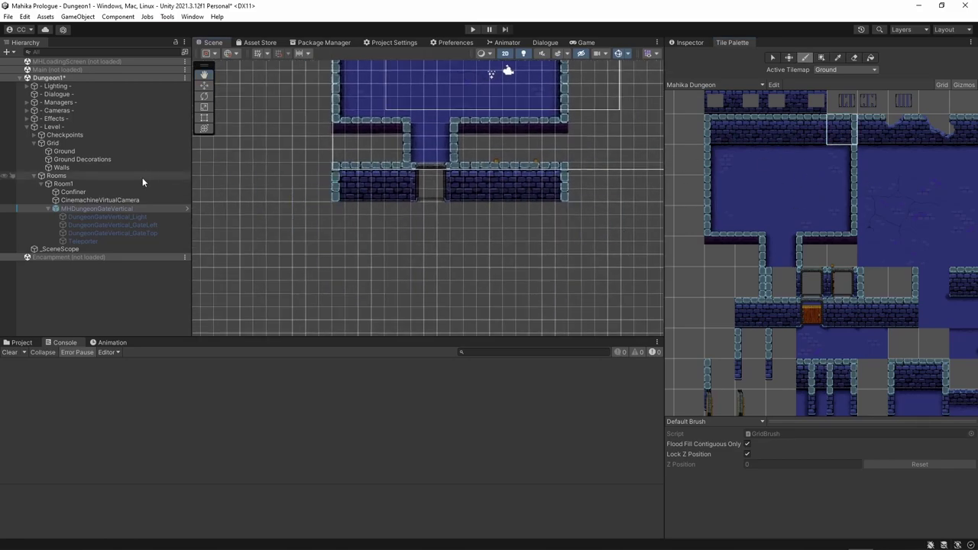
Step: On the Walls tilemap, fill the corridor gap with floor and a gate tile
{"action": "left_click", "coordinate": [64, 151]}
{"action": "left_click", "coordinate": [781, 190]}
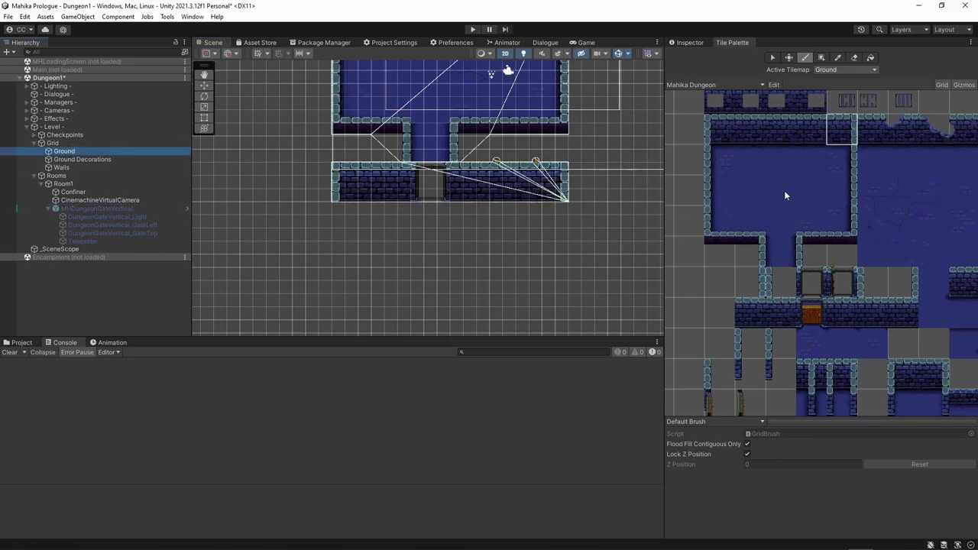
{"action": "left_click", "coordinate": [430, 183]}
{"action": "left_click", "coordinate": [61, 168]}
{"action": "left_click", "coordinate": [814, 286]}
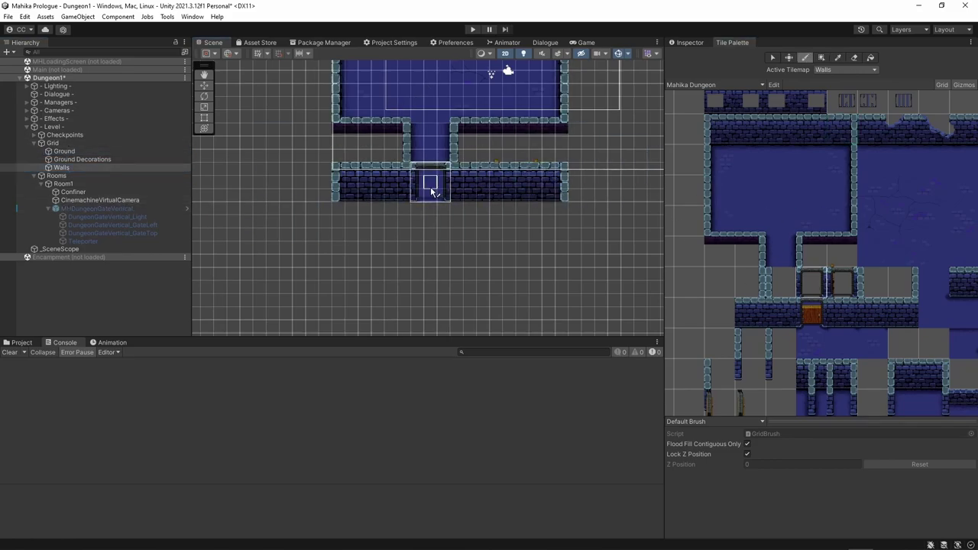
{"action": "left_click", "coordinate": [430, 182]}
Step: Paint a new left-edge floor column downward below the bottom wall
{"action": "left_click", "coordinate": [709, 162]}
{"action": "left_click", "coordinate": [349, 221]}
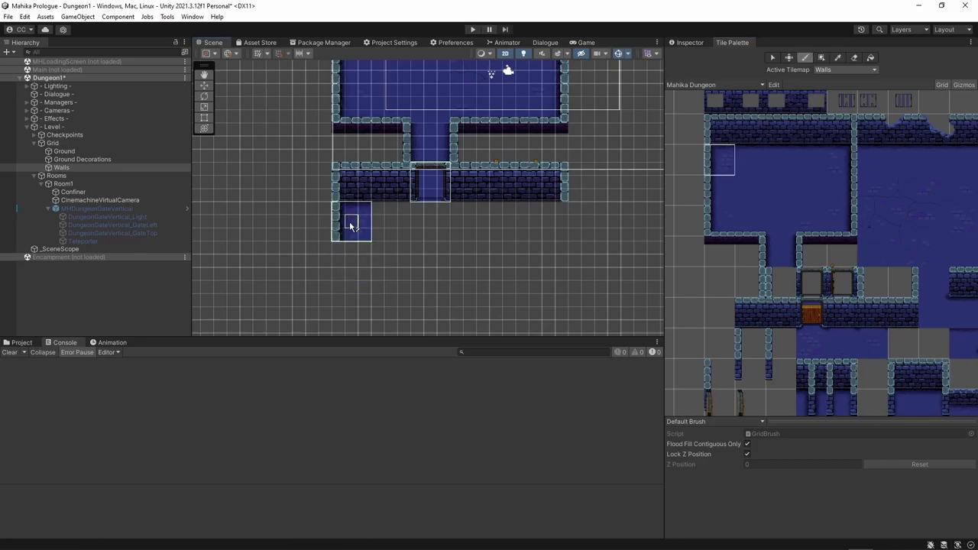
{"action": "left_click", "coordinate": [715, 191]}
{"action": "left_click", "coordinate": [351, 261]}
{"action": "left_click", "coordinate": [714, 220]}
{"action": "left_click", "coordinate": [354, 302]}
Step: Paint the new room's bottom floor row out to the right
{"action": "middle_click_drag", "start_coordinate": [527, 264], "coordinate": [530, 207]}
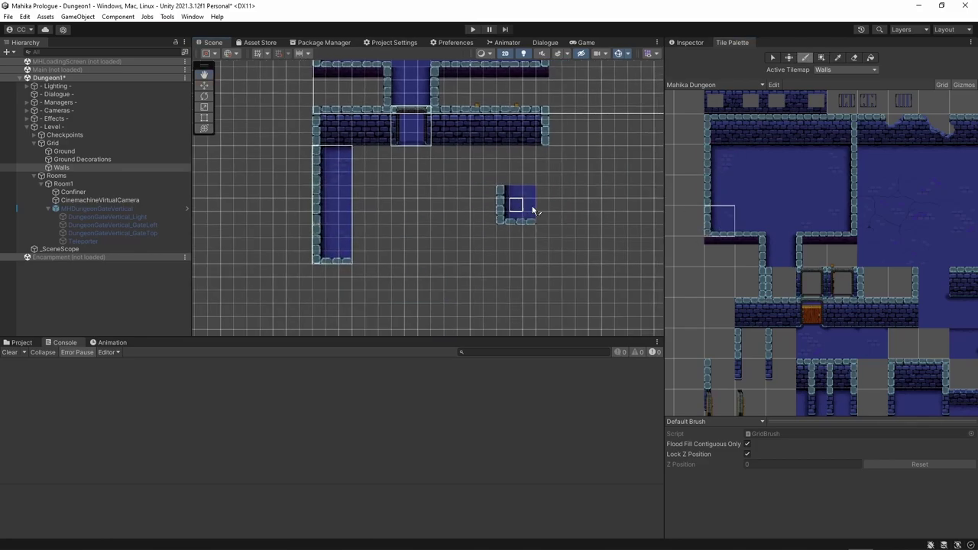
{"action": "left_click", "coordinate": [749, 223]}
{"action": "left_click", "coordinate": [373, 245]}
{"action": "left_click", "coordinate": [412, 246]}
{"action": "left_click", "coordinate": [451, 245]}
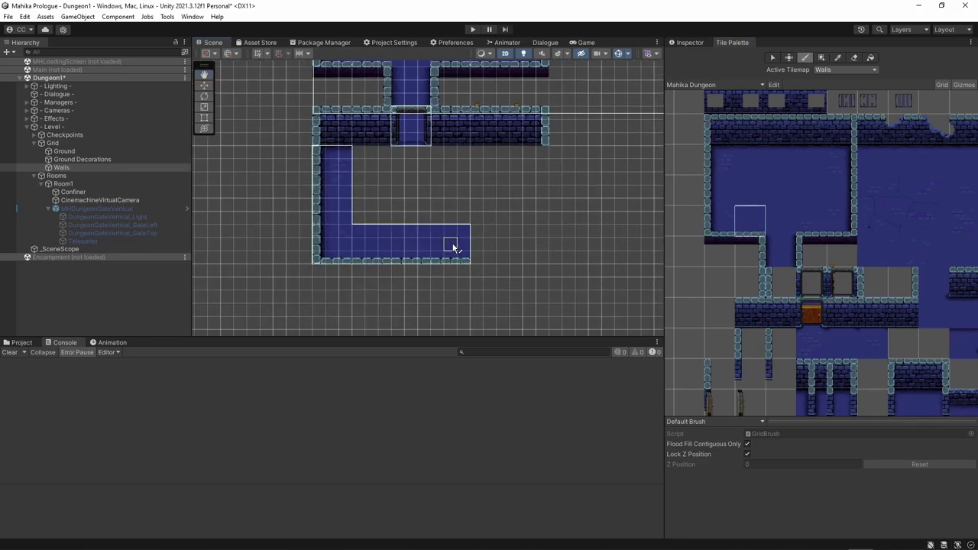
{"action": "left_click", "coordinate": [489, 245]}
Step: Paint right-wall tiles from the bottom corner up to the top
{"action": "left_click", "coordinate": [841, 221]}
{"action": "left_click", "coordinate": [530, 245]}
{"action": "left_click", "coordinate": [530, 204]}
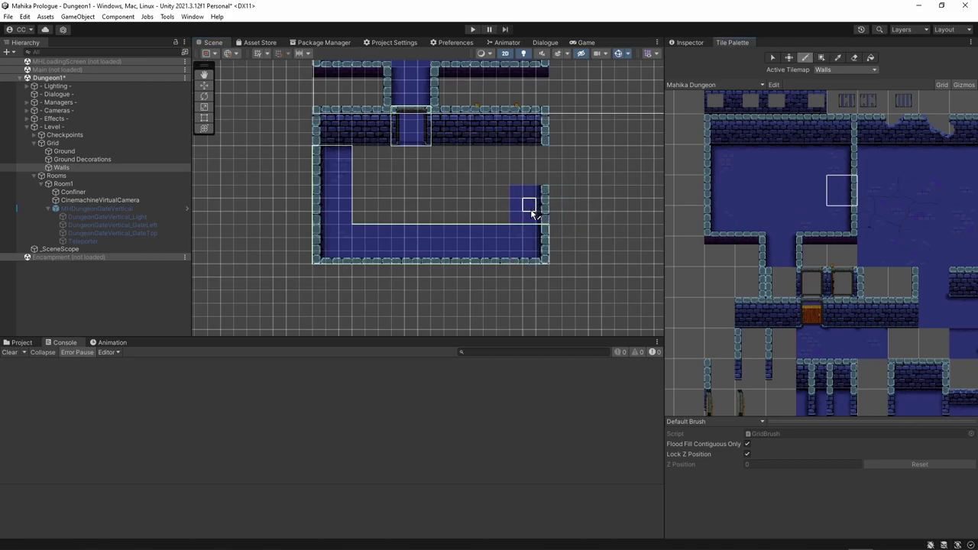
{"action": "left_click", "coordinate": [841, 158]}
{"action": "left_click", "coordinate": [531, 166]}
Step: Fill the gap's top row with blue floor tiles
{"action": "left_click", "coordinate": [510, 178], "text": "ctrl"}
{"action": "left_click", "coordinate": [489, 166]}
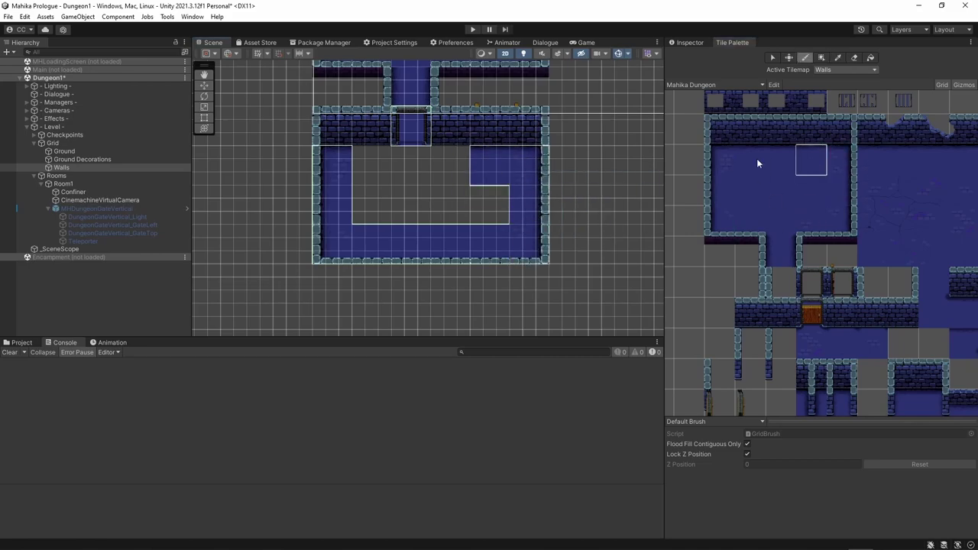
{"action": "left_click", "coordinate": [757, 159]}
{"action": "left_click", "coordinate": [451, 165]}
{"action": "left_click", "coordinate": [412, 166]}
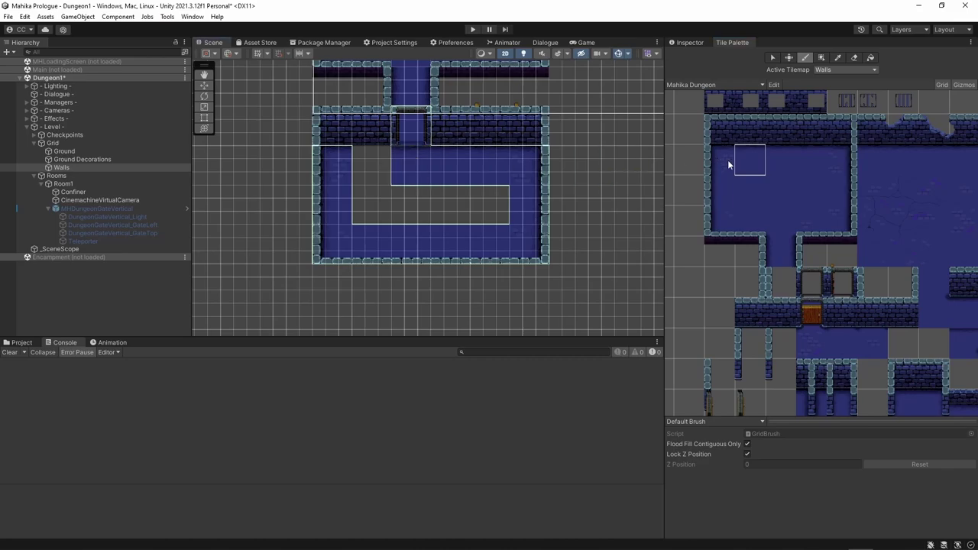
{"action": "left_click", "coordinate": [372, 165]}
Step: Fill the gap's remaining cells with blue floor tiles
{"action": "left_click", "coordinate": [933, 221]}
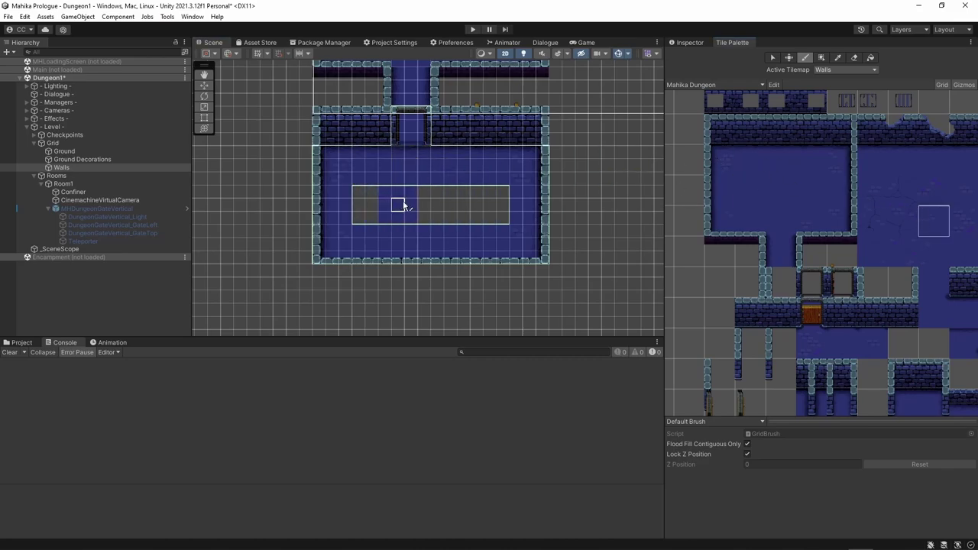
{"action": "left_click", "coordinate": [489, 205]}
{"action": "left_click", "coordinate": [902, 188]}
{"action": "left_click", "coordinate": [449, 205]}
{"action": "left_click", "coordinate": [879, 194]}
{"action": "left_click", "coordinate": [411, 205]}
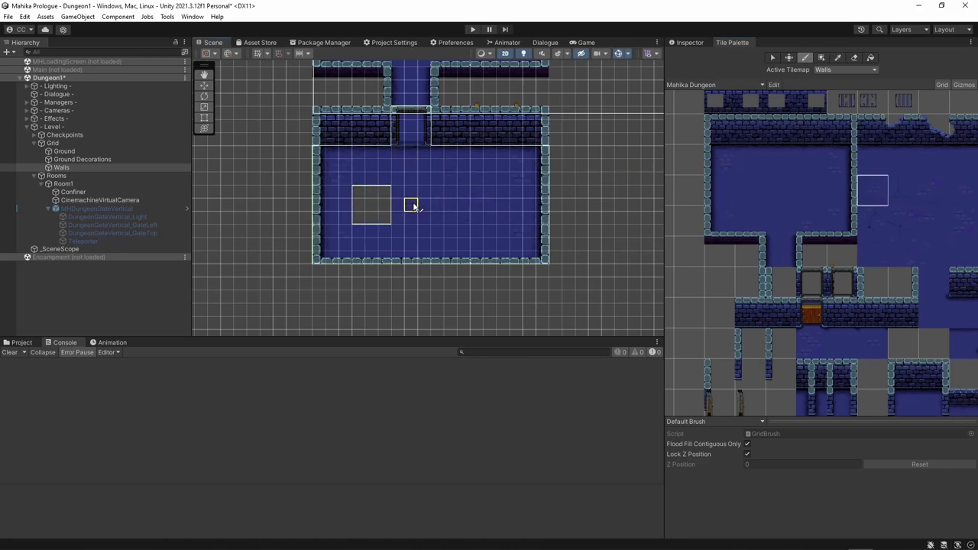
{"action": "left_click", "coordinate": [873, 220]}
{"action": "left_click", "coordinate": [374, 207]}
Step: Drag dark wall-edge tiles along the room's whole bottom edge
{"action": "mouse_move", "coordinate": [561, 165]}
{"action": "middle_mouse_down"}
{"action": "mouse_move", "coordinate": [477, 262]}
{"action": "mouse_move", "coordinate": [596, 161]}
{"action": "mouse_move", "coordinate": [602, 138]}
{"action": "middle_mouse_up"}
{"action": "left_click", "coordinate": [719, 252]}
{"action": "left_click_drag", "start_coordinate": [360, 264], "coordinate": [579, 262]}
{"action": "middle_click_drag", "start_coordinate": [629, 148], "coordinate": [543, 127]}
{"action": "scroll", "coordinate": [546, 171], "scroll_direction": "down", "scroll_amount": 2}
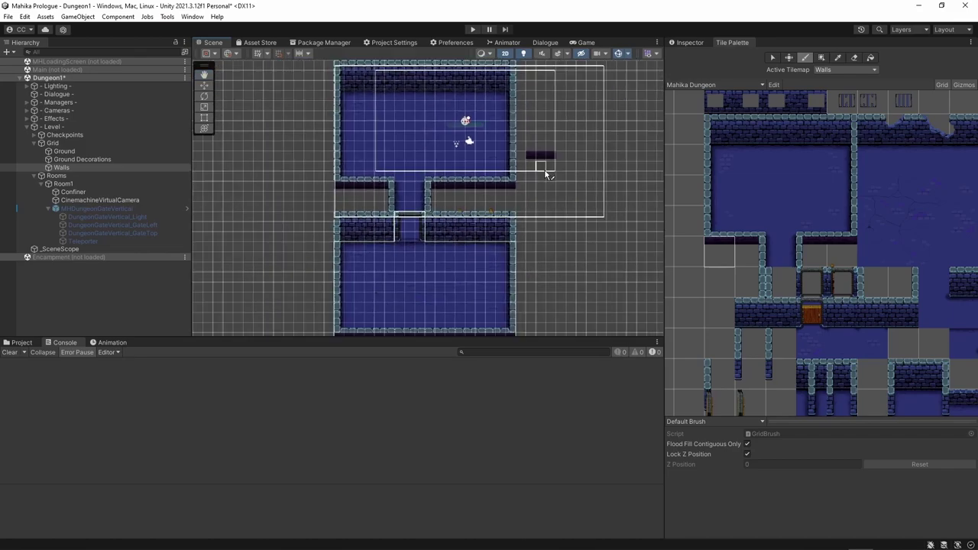
{"action": "scroll", "coordinate": [515, 168], "scroll_direction": "down", "scroll_amount": 1}
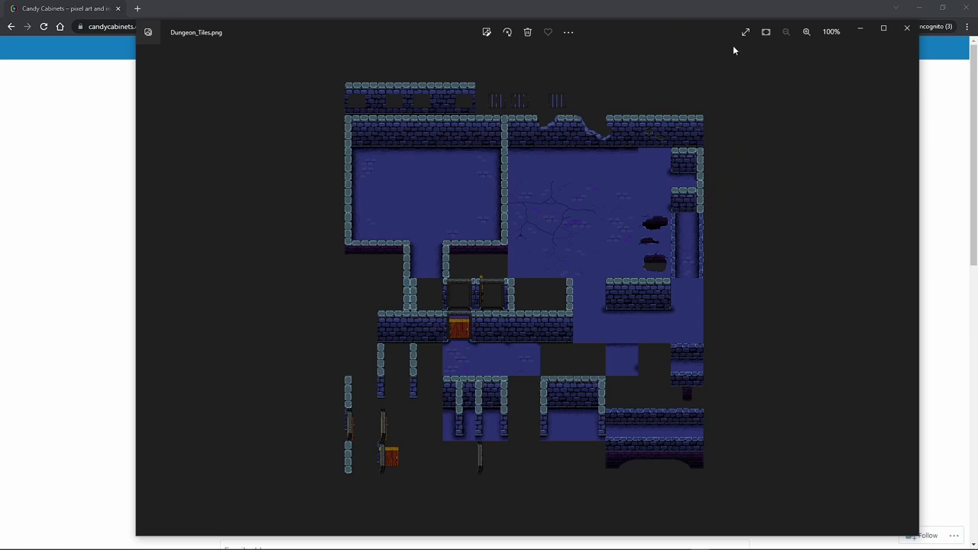
Step: Drag the Dungeon_Tiles Photos viewer off-screen to reveal the Mahika Prologue page
{"action": "left_click_drag", "start_coordinate": [676, 31], "coordinate": [977, 46]}
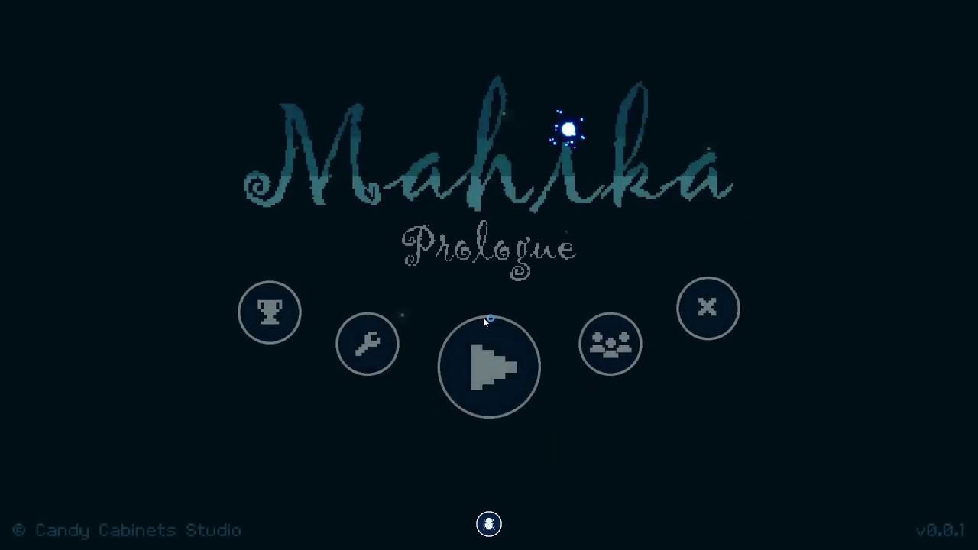
Step: Press Play on the Mahika Prologue main menu to load into the dungeon
{"action": "left_click", "coordinate": [504, 368]}
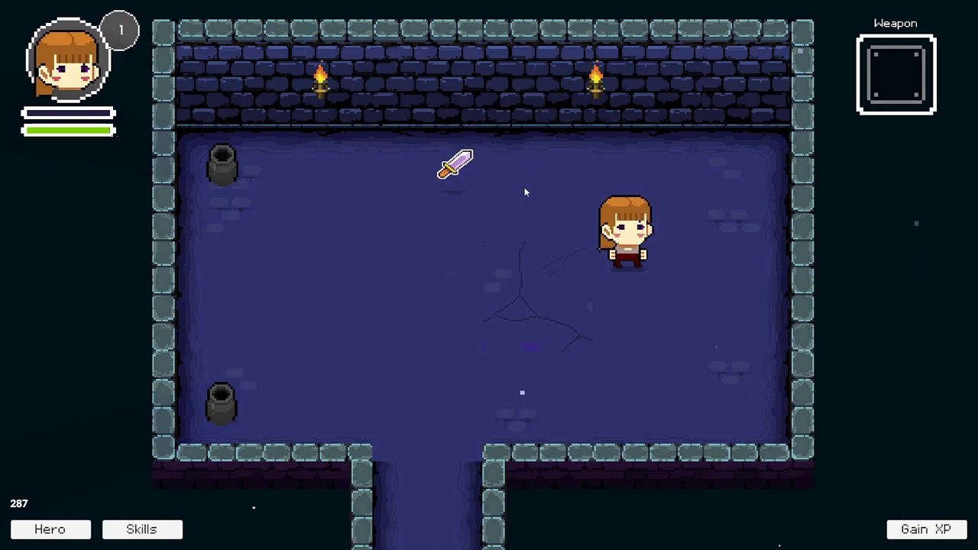
Step: Walk the hero around the room and onto the sword to pick it up
{"action": "key", "text": "Left"}
{"action": "key", "text": "Down"}
{"action": "key", "text": "Right"}
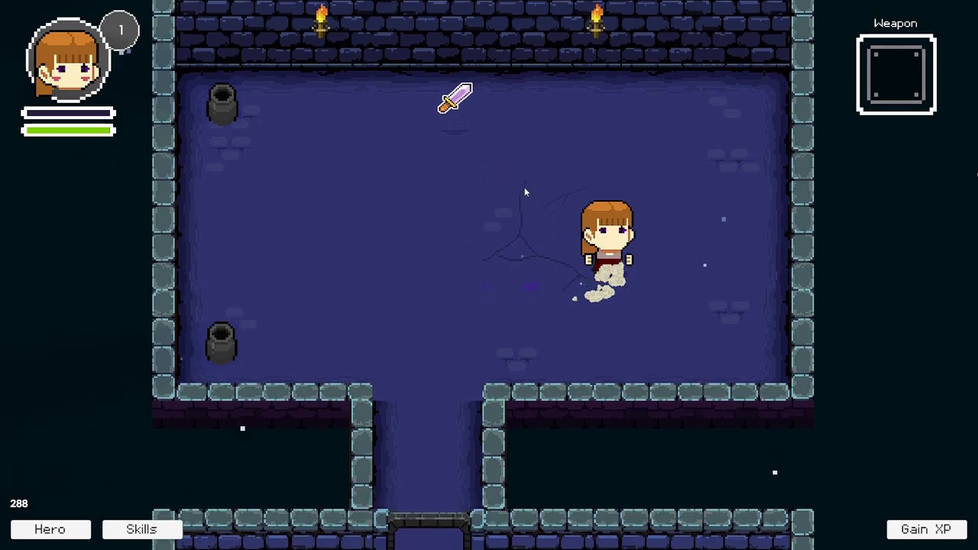
{"action": "key", "text": "Up"}
{"action": "key", "text": "Left"}
{"action": "key", "text": "Right"}
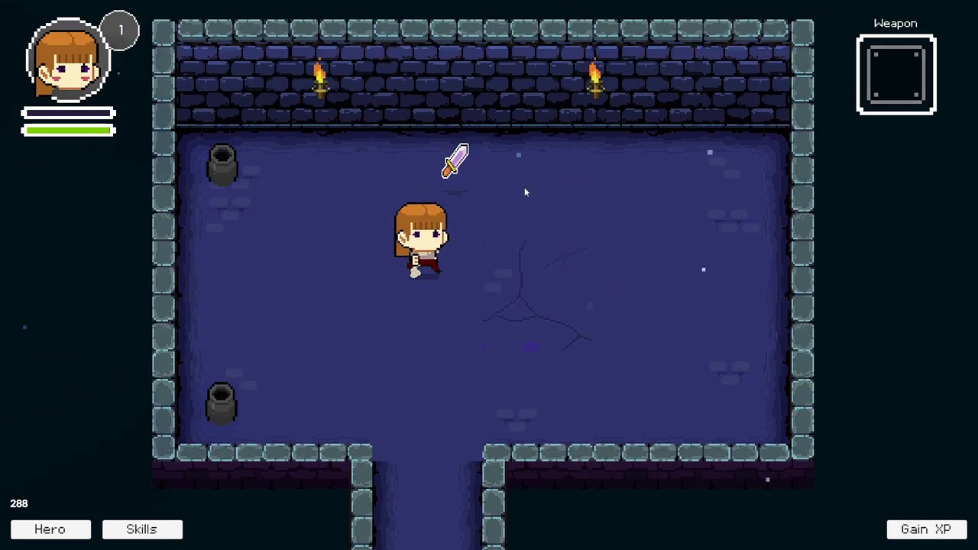
{"action": "key", "text": "Up"}
{"action": "key", "text": "Right"}
Step: Walk the hero down through the corridor into the lower room
{"action": "key", "text": "Down"}
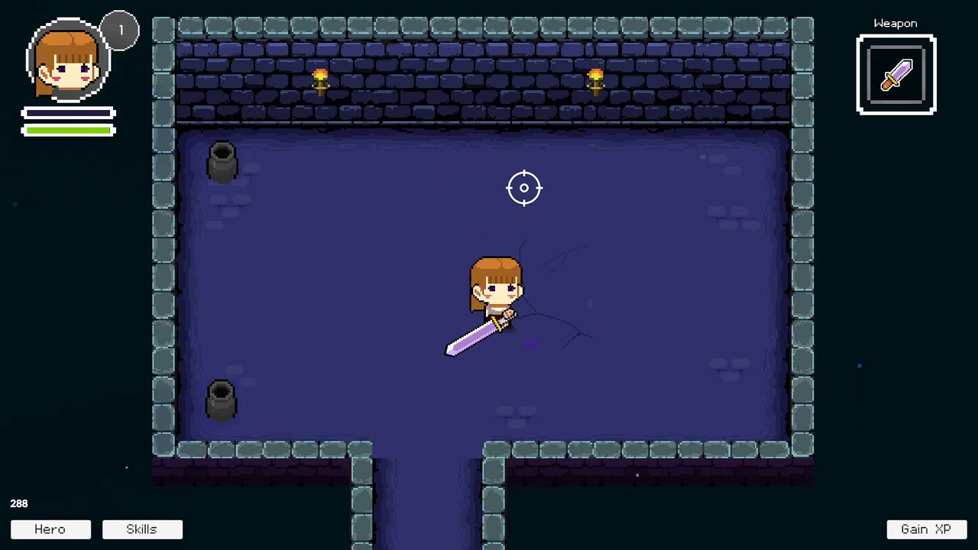
{"action": "key", "text": "Left"}
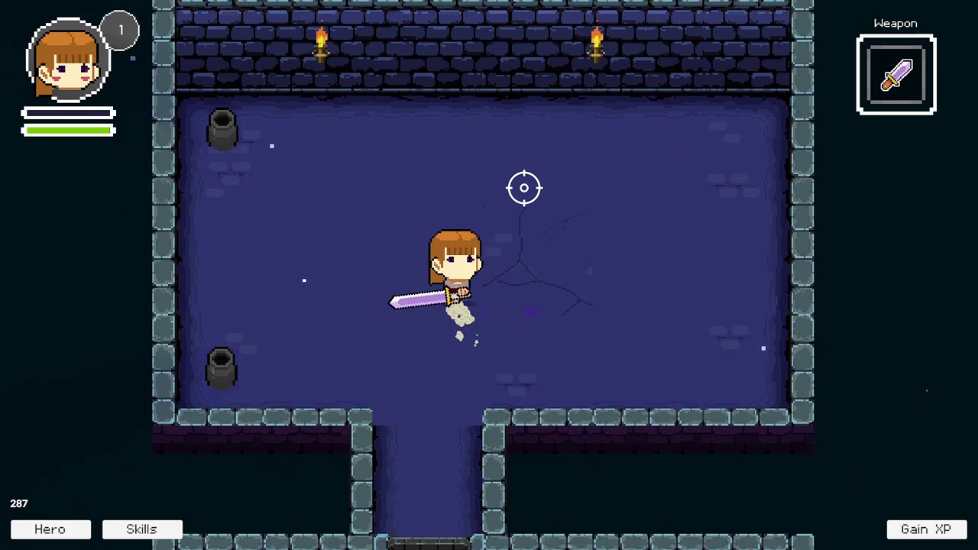
{"action": "key", "text": "Down"}
{"action": "key", "text": "Down"}
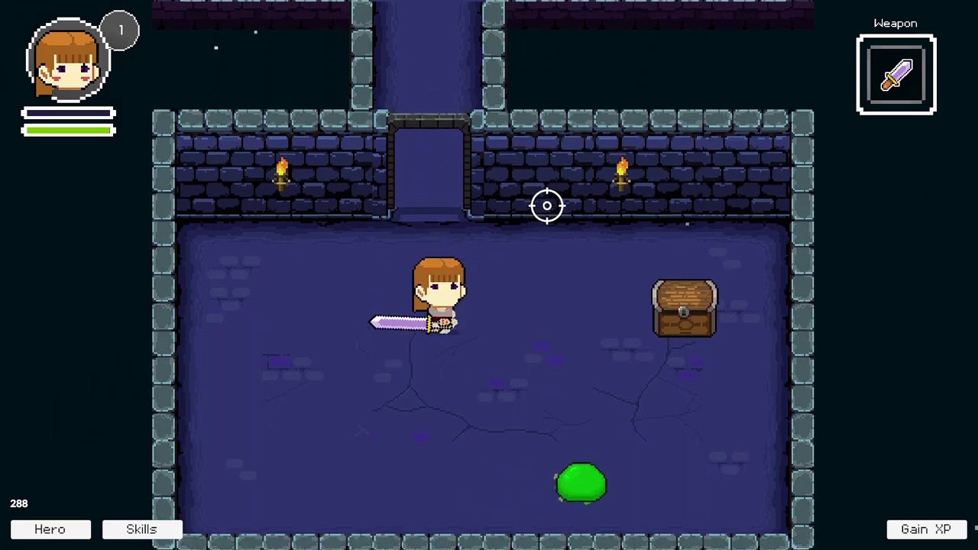
Step: Slash the approaching slime with the sword until it dies
{"action": "left_click", "coordinate": [561, 284]}
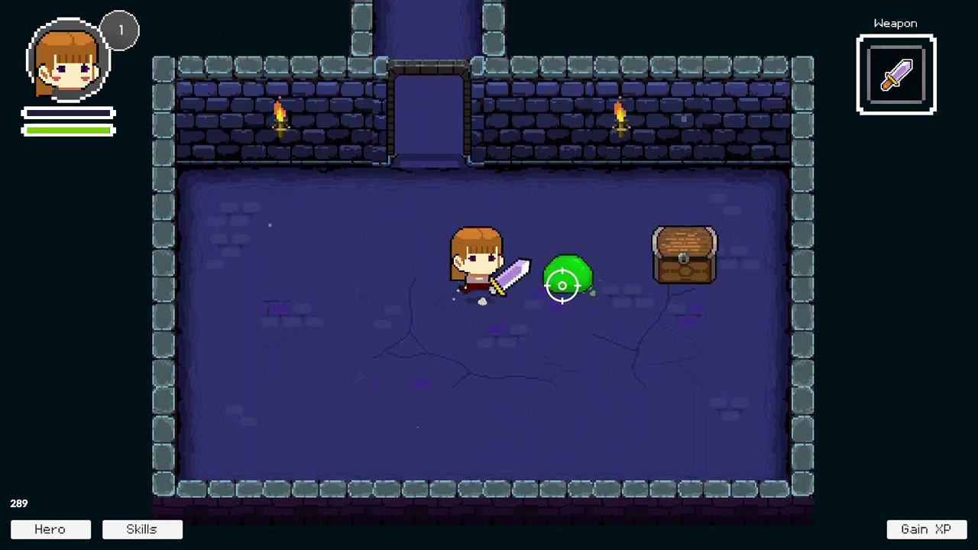
{"action": "left_click", "coordinate": [578, 269]}
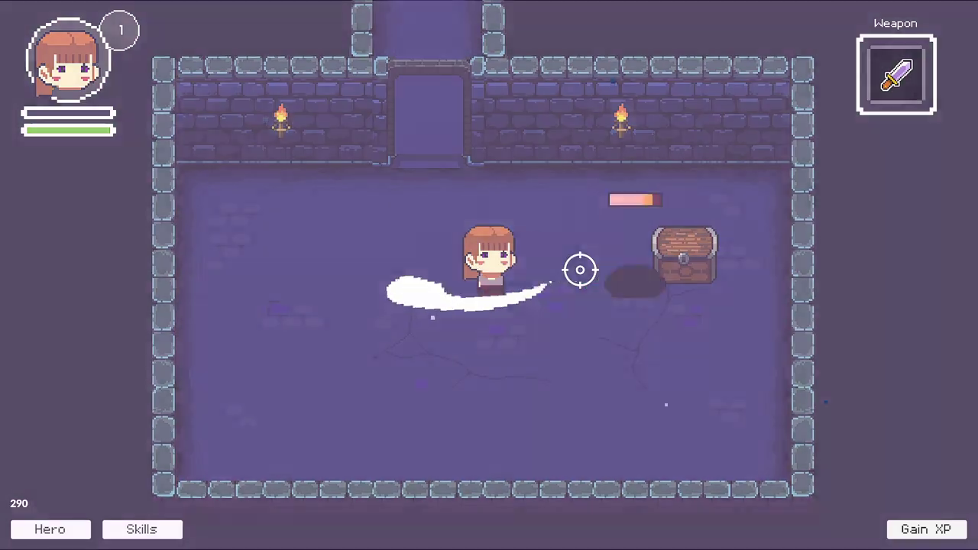
{"action": "left_click", "coordinate": [558, 253]}
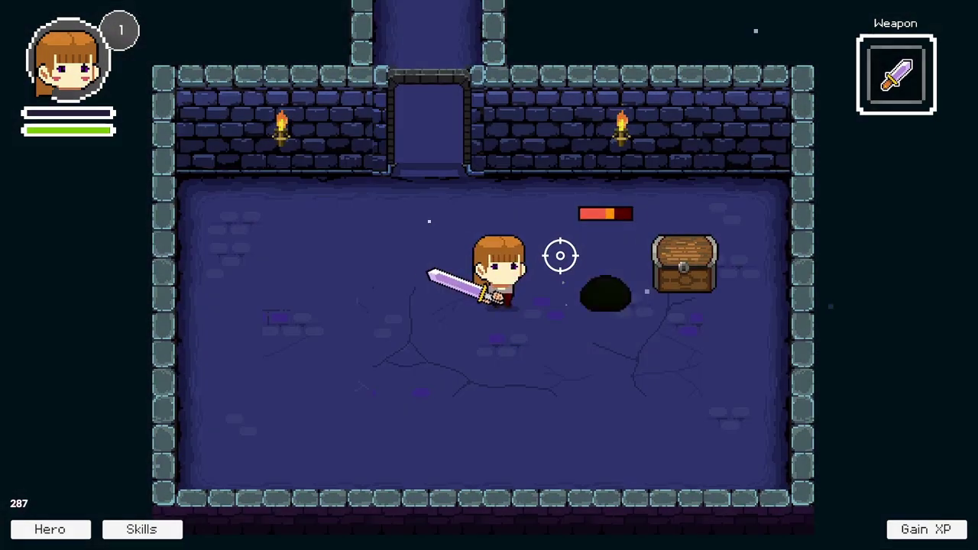
{"action": "left_click", "coordinate": [551, 259]}
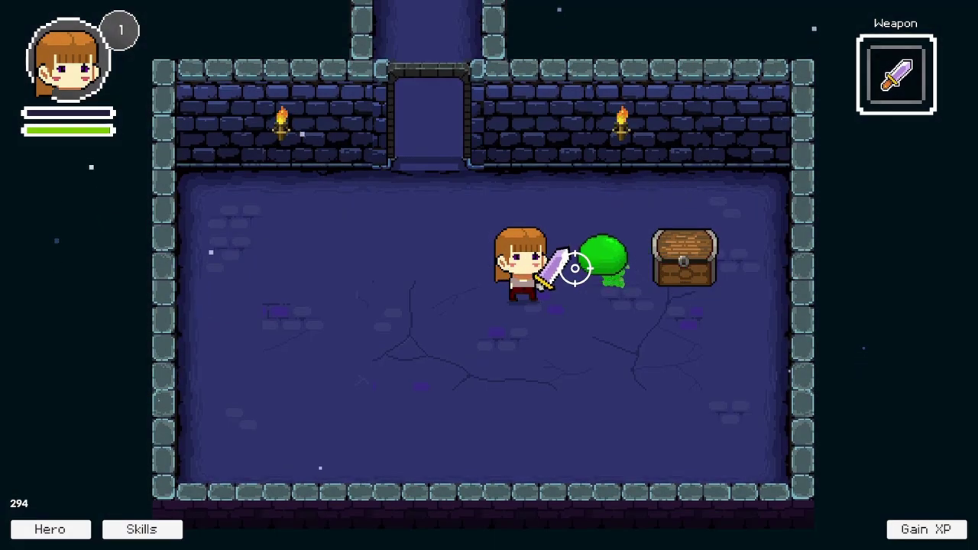
{"action": "left_click", "coordinate": [574, 268]}
Step: Walk the hero around the cleared room and up to the treasure chest
{"action": "key", "text": "d"}
{"action": "key", "text": "w"}
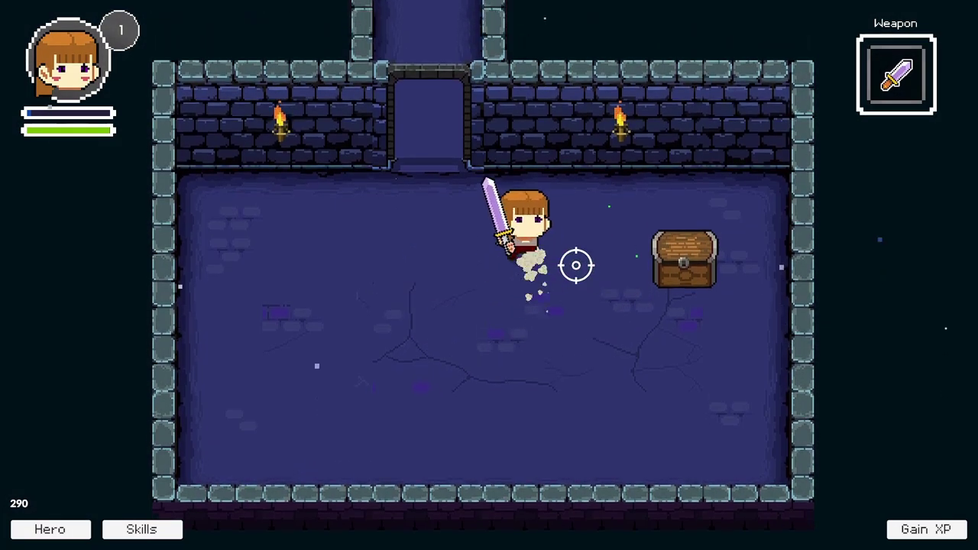
{"action": "key", "text": "s"}
{"action": "key", "text": "d"}
{"action": "key", "text": "d"}
{"action": "key", "text": "w"}
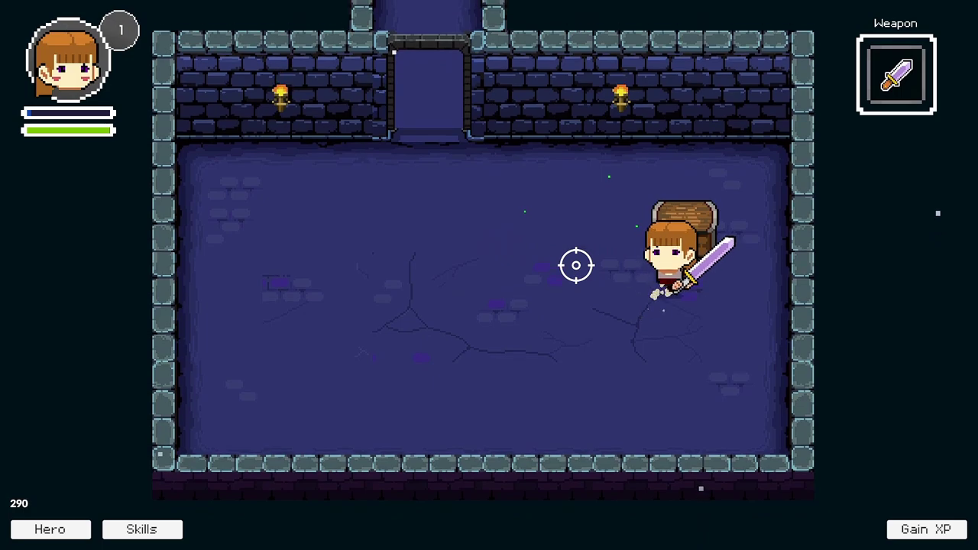
Step: Walk the hero left and north through the doorway and corridor into the upper room
{"action": "key", "text": "a"}
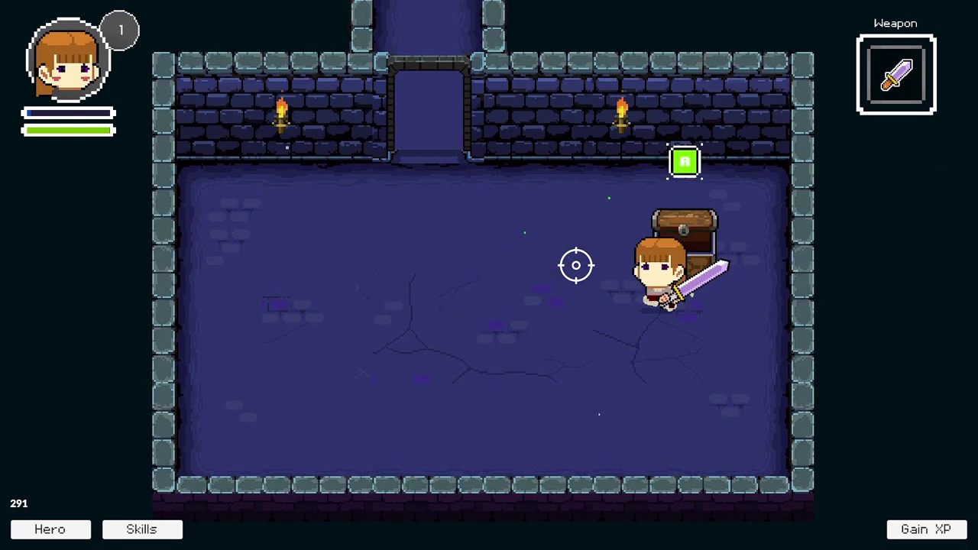
{"action": "key", "text": "a"}
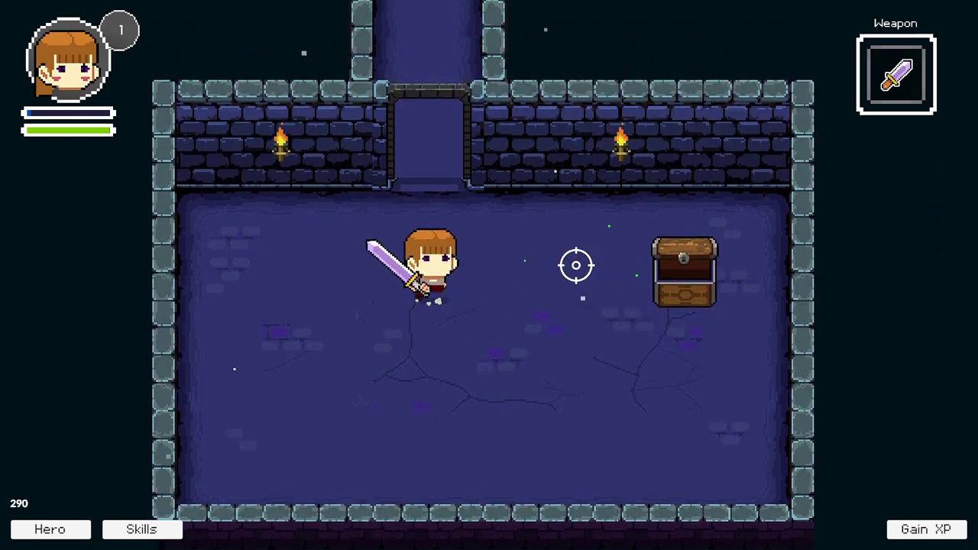
{"action": "key", "text": "w"}
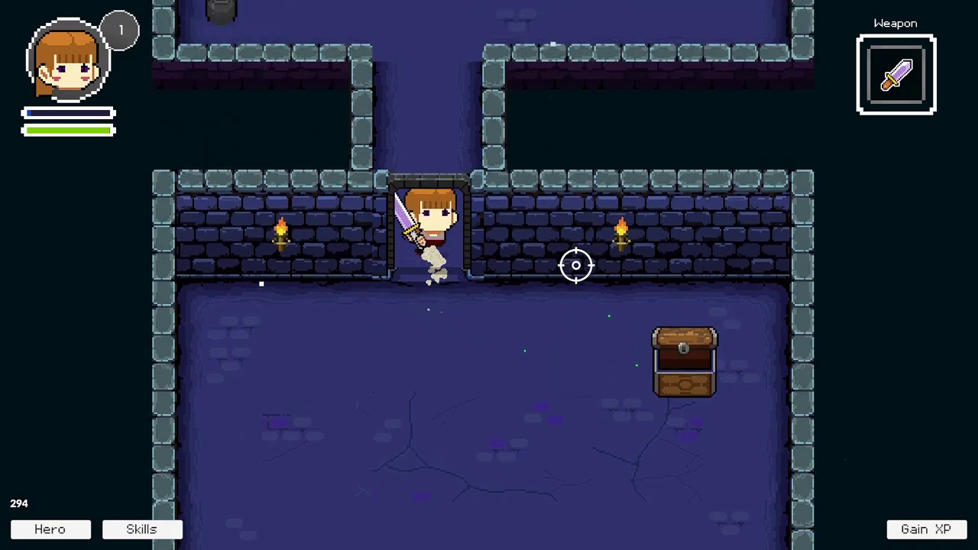
{"action": "key", "text": "w"}
{"action": "key", "text": "d"}
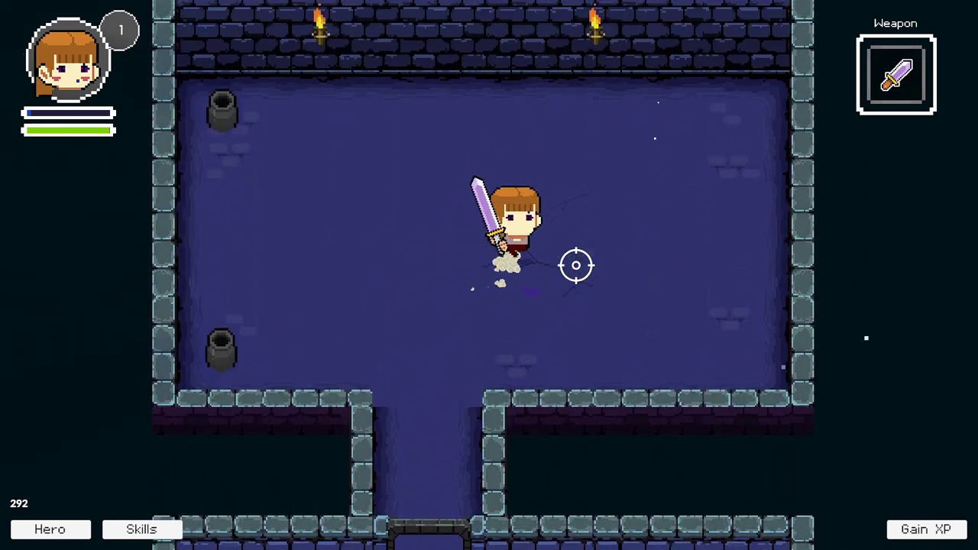
Step: Smash the top-left and lower-left pots into rubble with the sword
{"action": "key", "text": "a"}
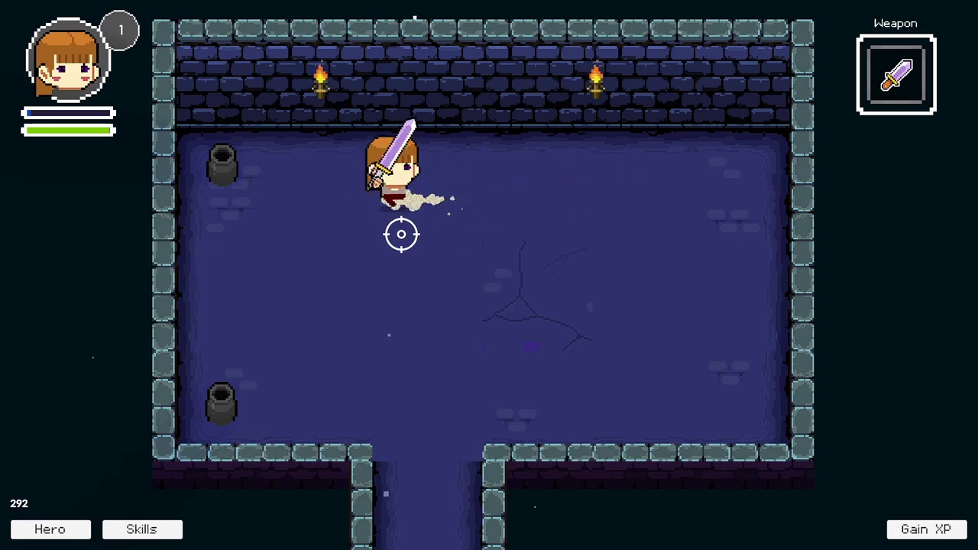
{"action": "left_click", "coordinate": [243, 170]}
{"action": "key", "text": "s"}
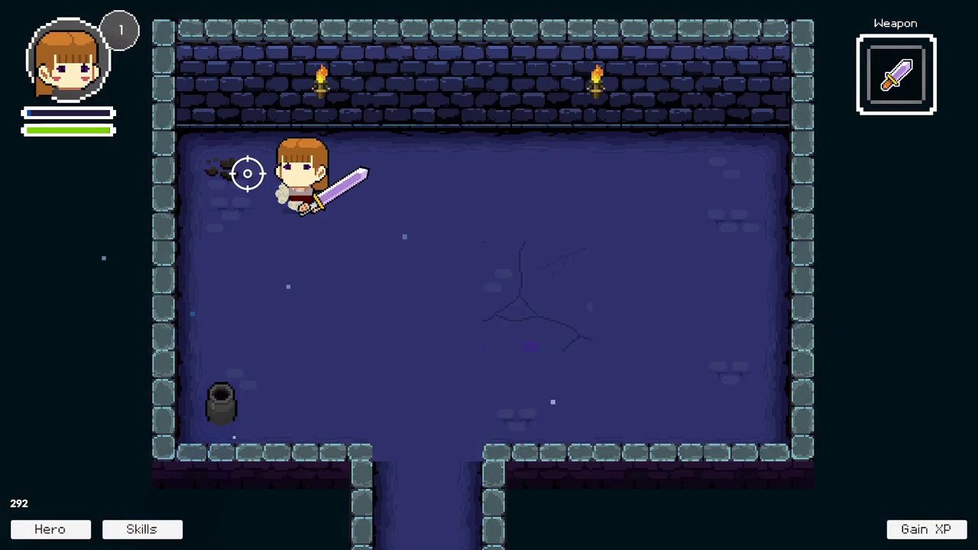
{"action": "left_click", "coordinate": [247, 305]}
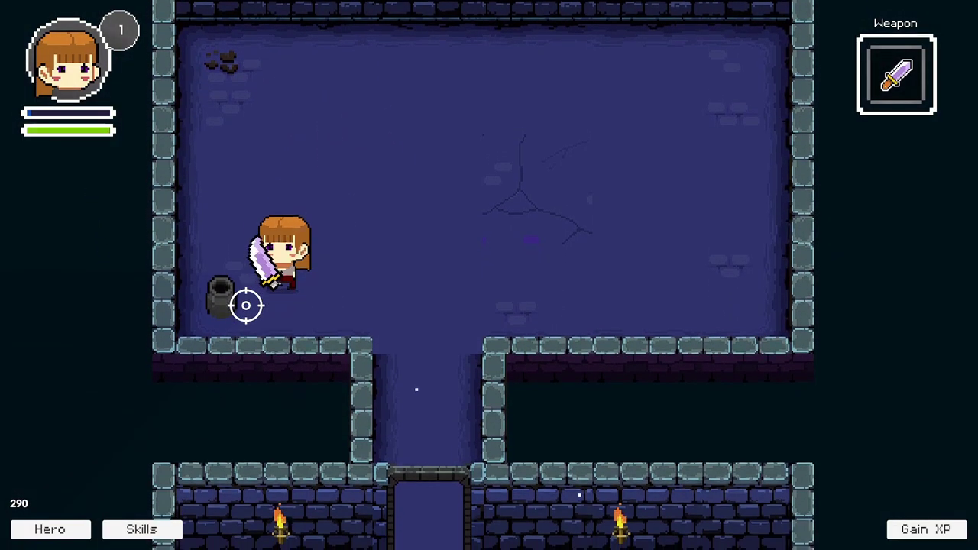
Step: Walk the hero around the upper room, ending near its centre
{"action": "key", "text": "w"}
{"action": "key", "text": "d"}
{"action": "key", "text": "d"}
{"action": "key", "text": "w"}
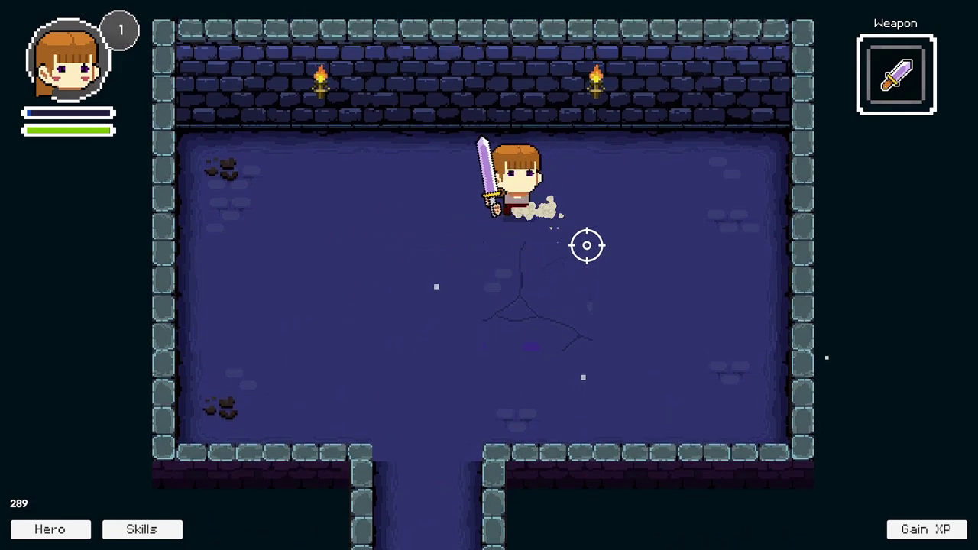
{"action": "key", "text": "a"}
{"action": "key", "text": "s"}
{"action": "key", "text": "d"}
{"action": "key", "text": "w"}
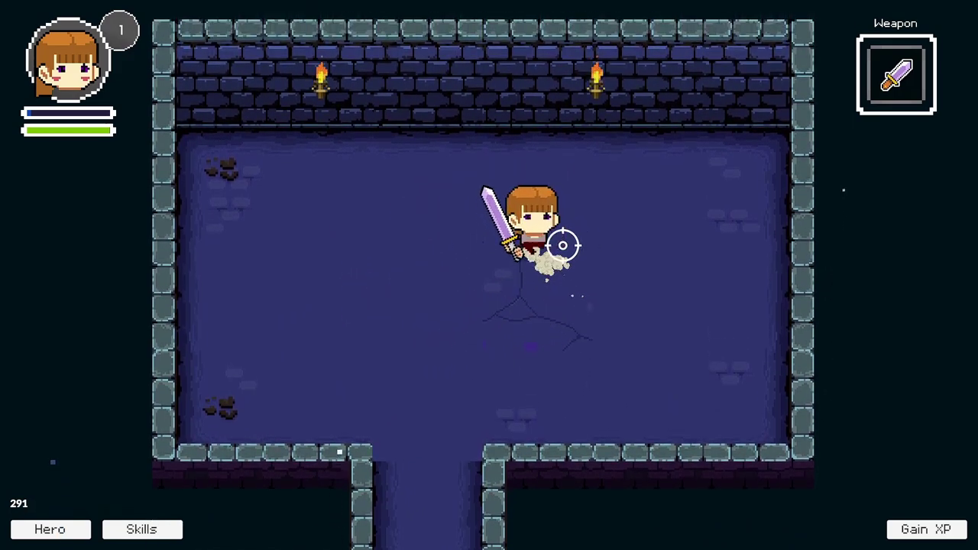
{"action": "key", "text": "a"}
{"action": "key", "text": "s"}
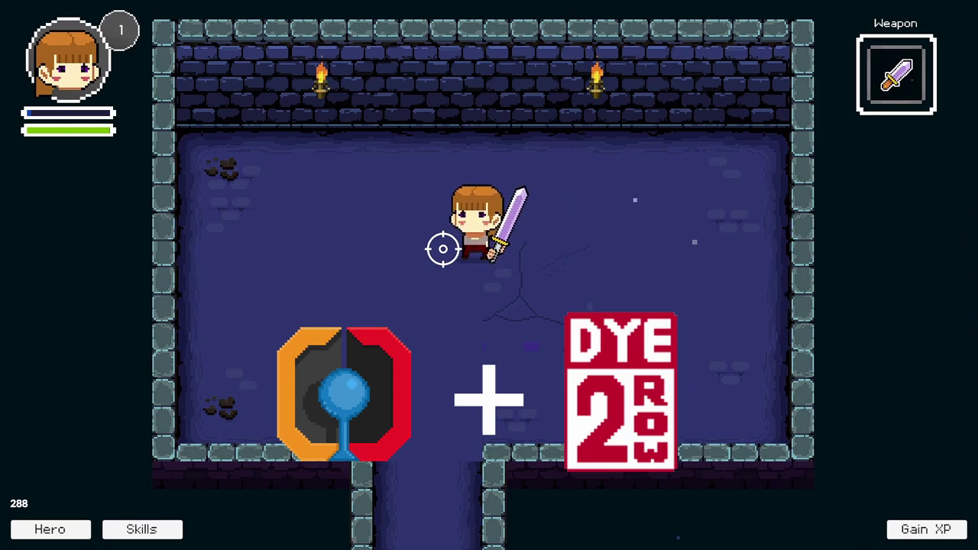
Step: Pause Mahika Prologue with Esc to bring up the pause menu
{"action": "key", "text": "Escape"}
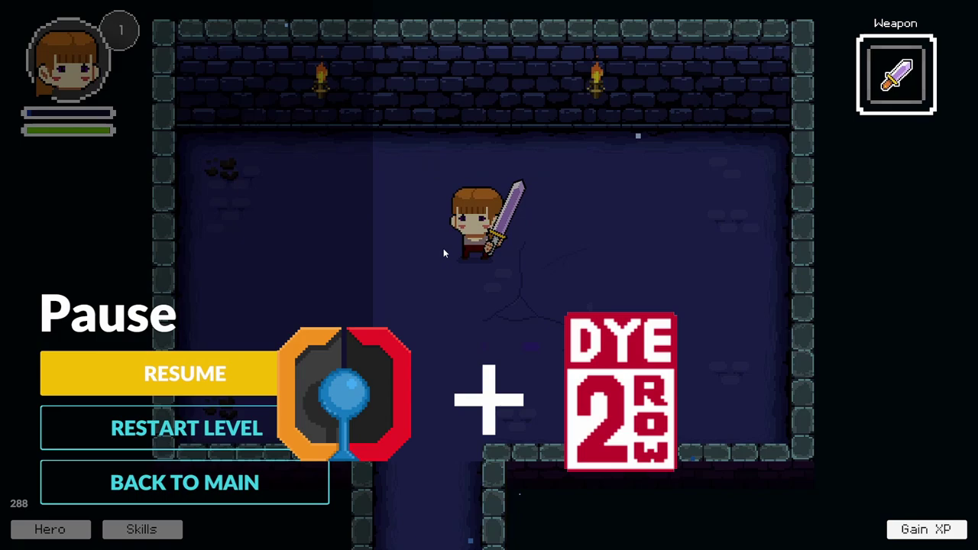